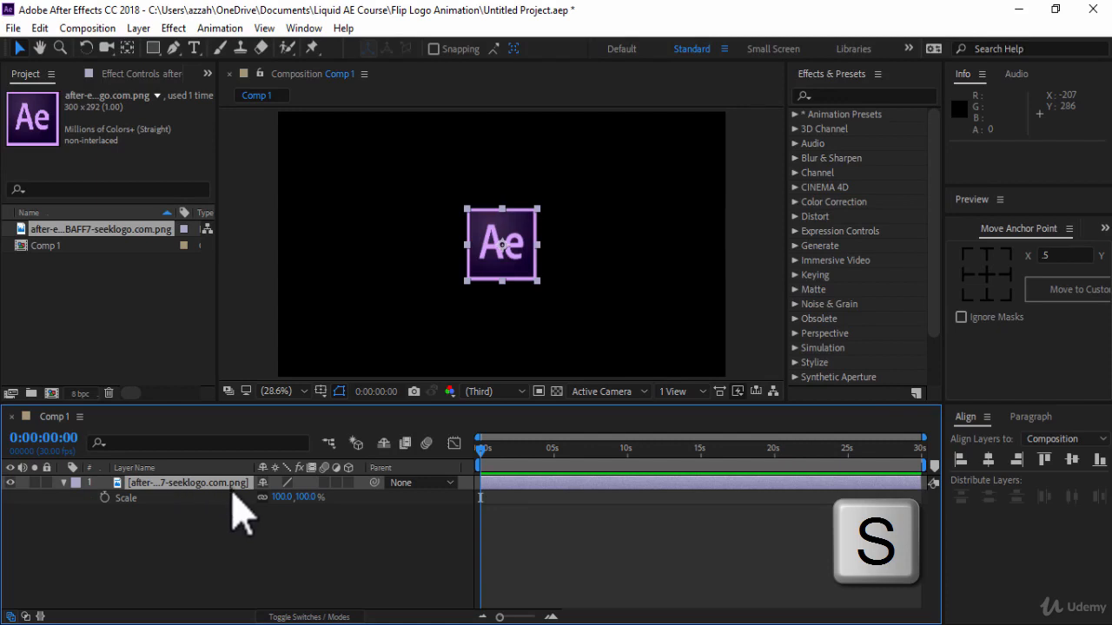
- Scale the logo layer to 143% and pre-compose it as Logo, moving all attributes into the new composition
left_click_drag(282, 497, 320, 497)
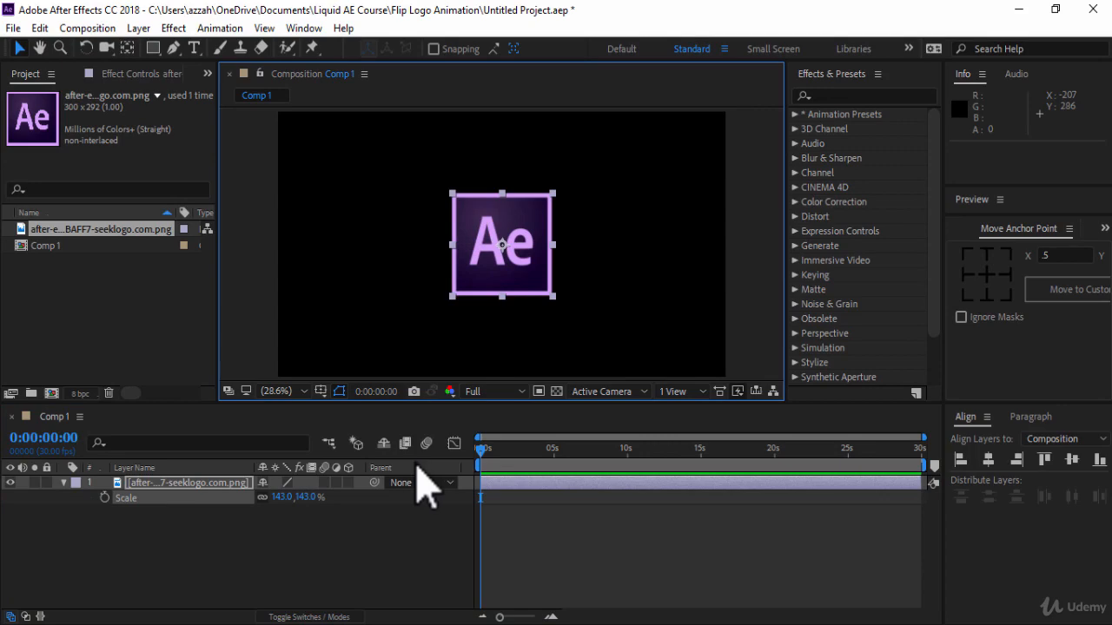
left_click(202, 485)
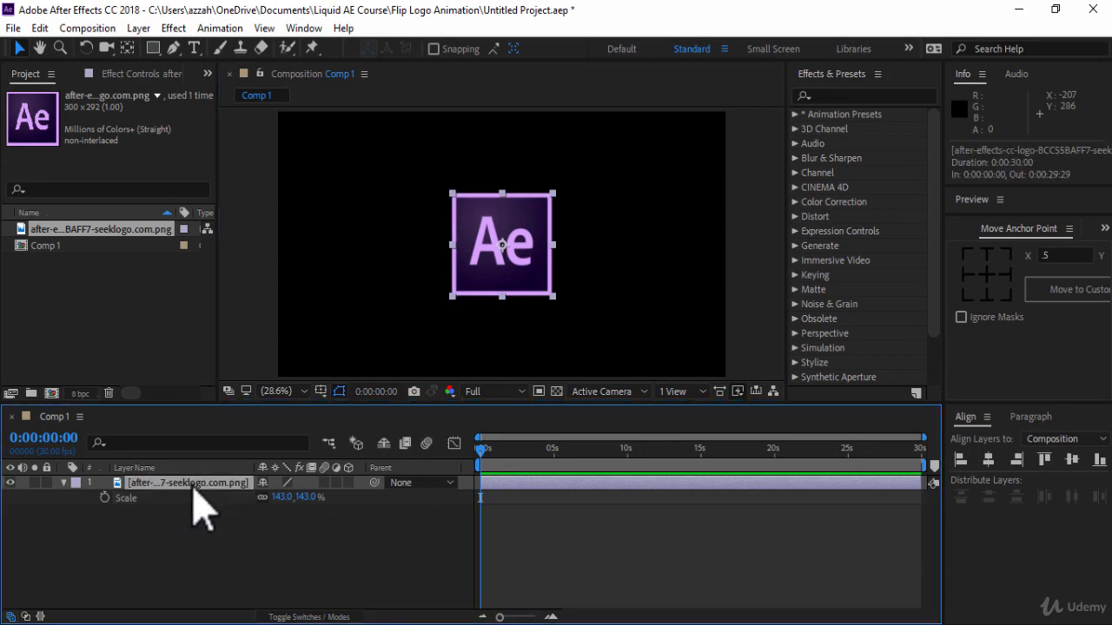
key("ctrl+shift+c")
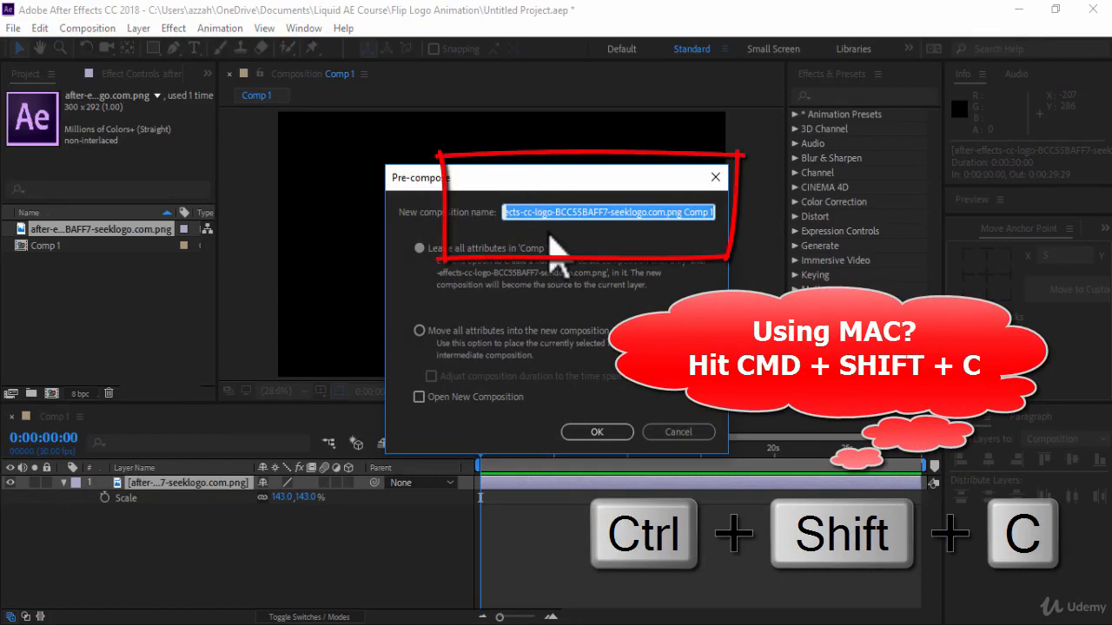
type("Logo")
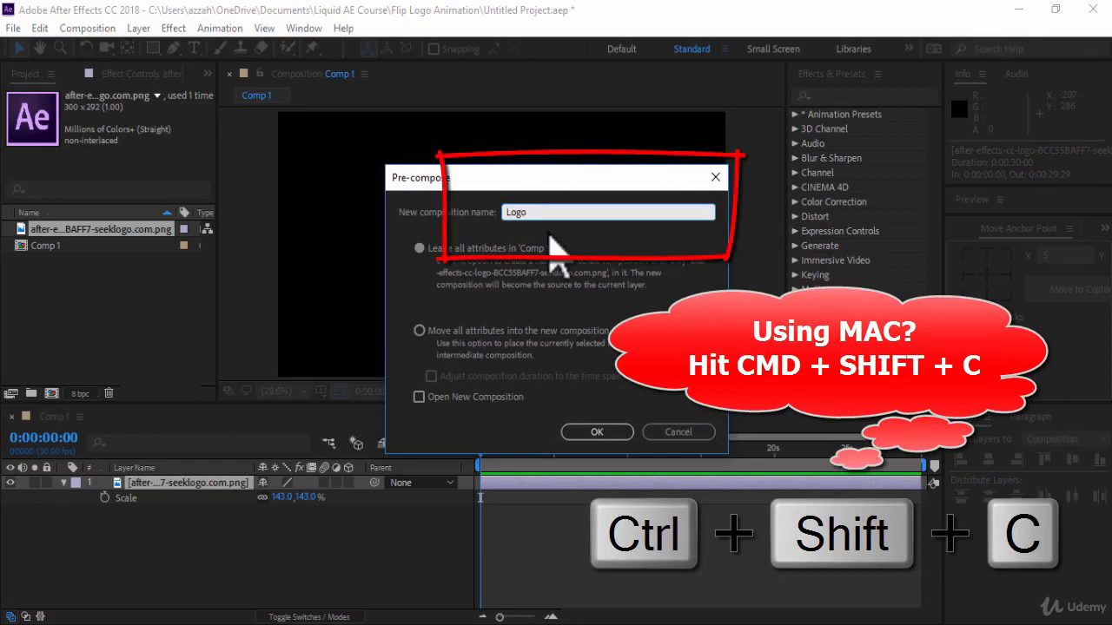
left_click(420, 331)
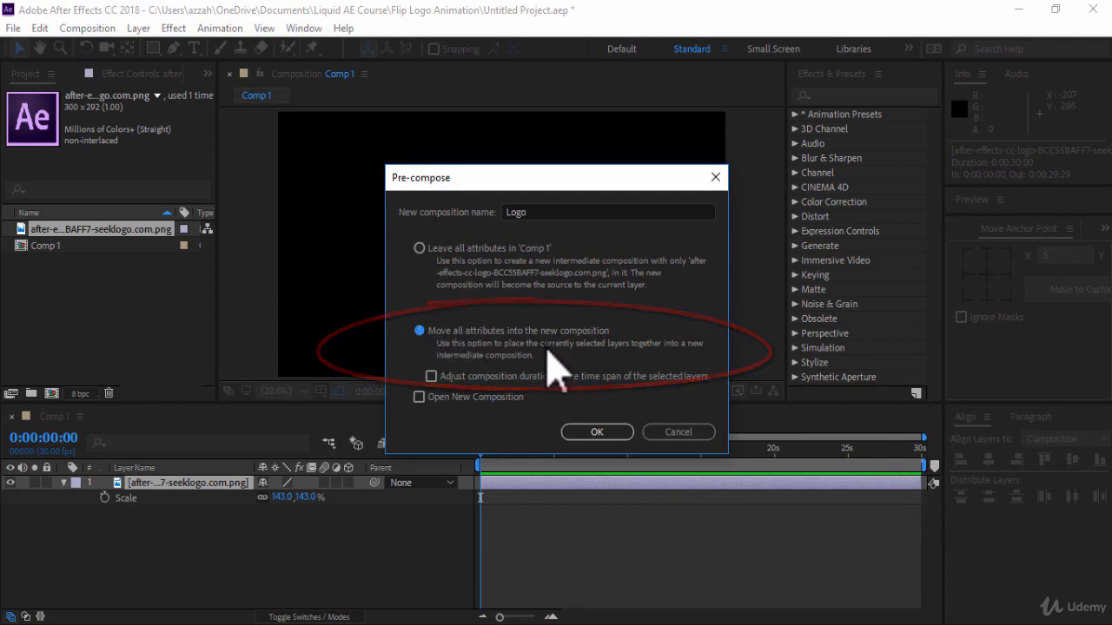
left_click(587, 431)
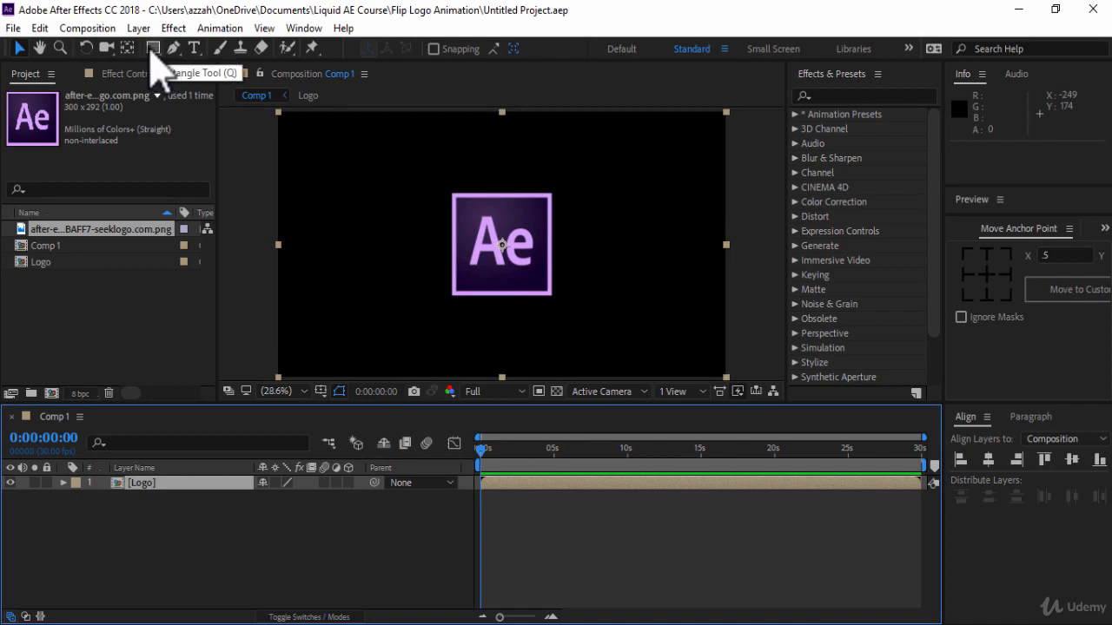
- Show the proportional grid and draw a rectangle about 426 × 208 px covering the upper half of the logo on a new shape layer
left_click(218, 542)
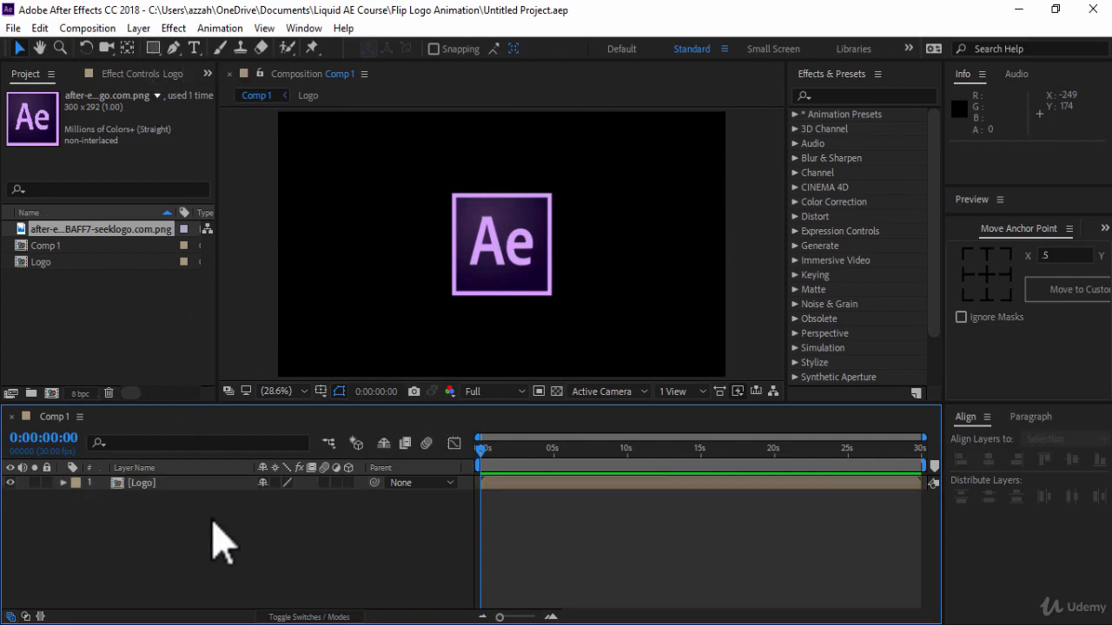
left_click(153, 49)
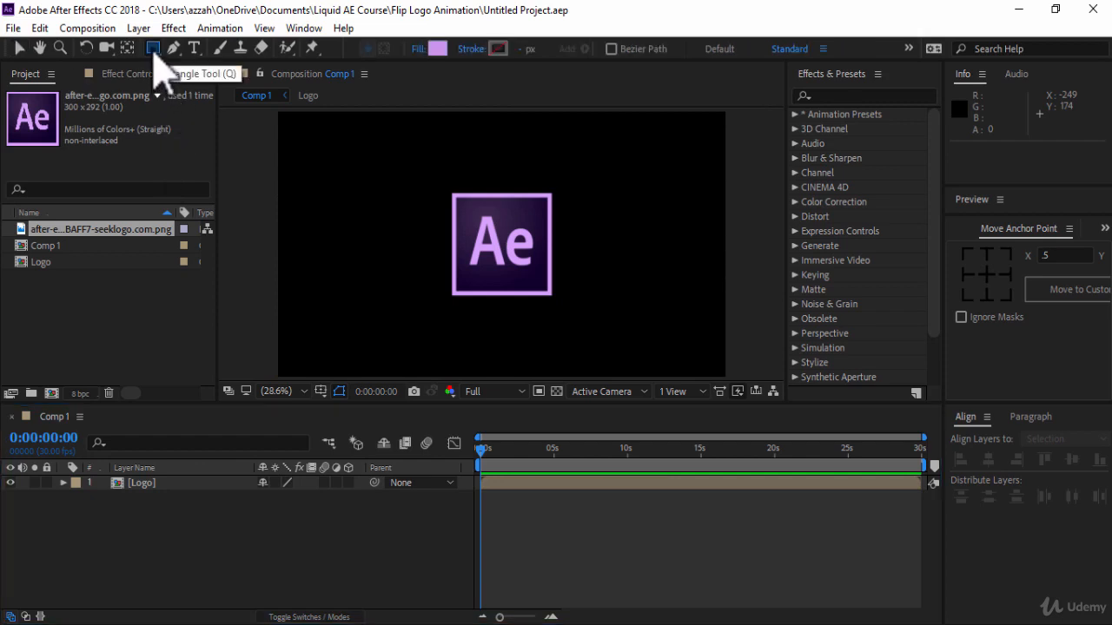
left_click(320, 391)
left_click(340, 430)
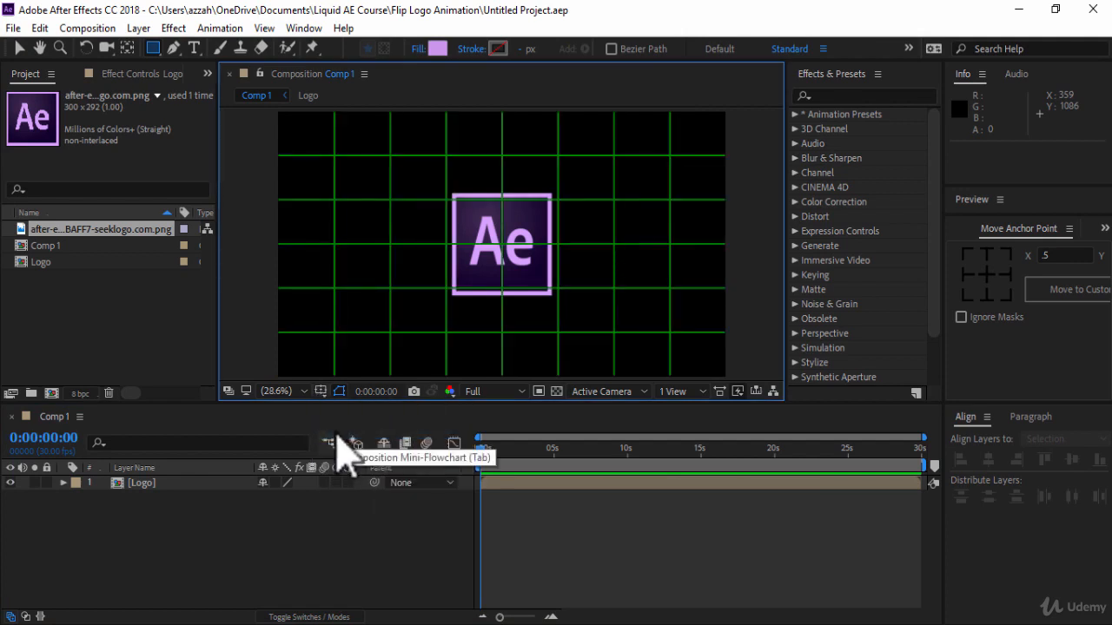
left_click(302, 391)
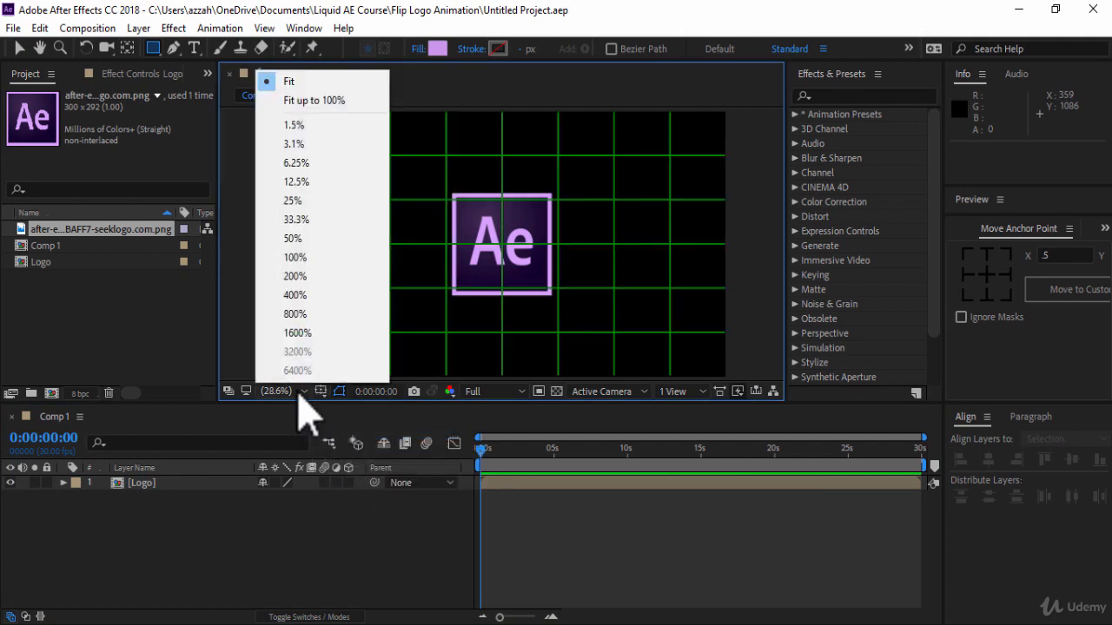
left_click(318, 239)
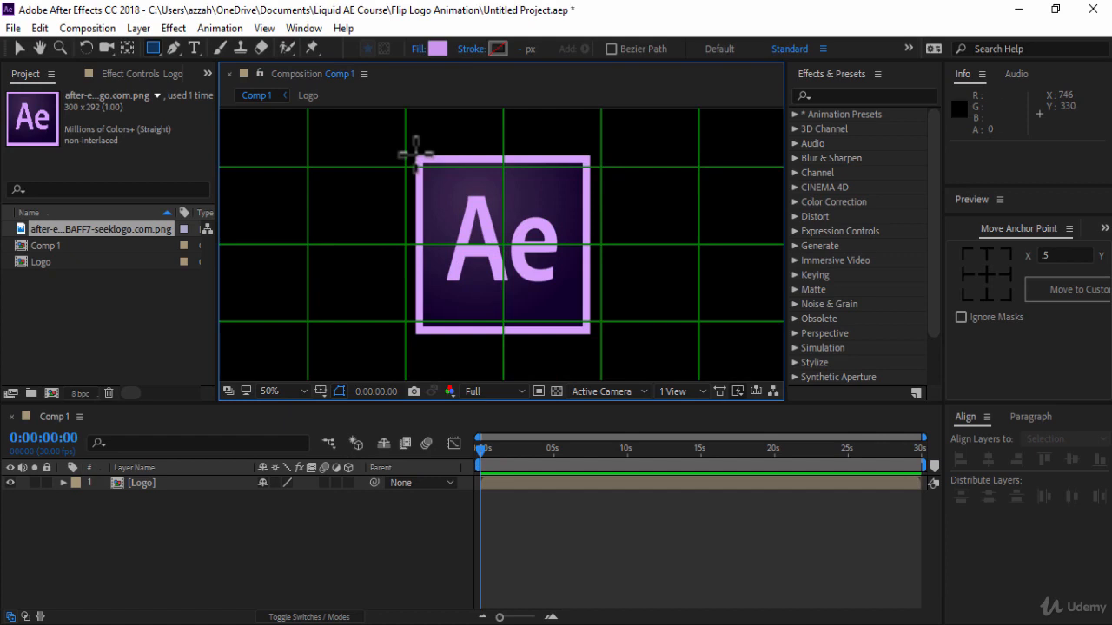
mouse_move(416, 156)
left_mouse_down()
mouse_move(538, 203)
mouse_move(603, 333)
mouse_move(600, 245)
mouse_move(589, 245)
left_mouse_up()
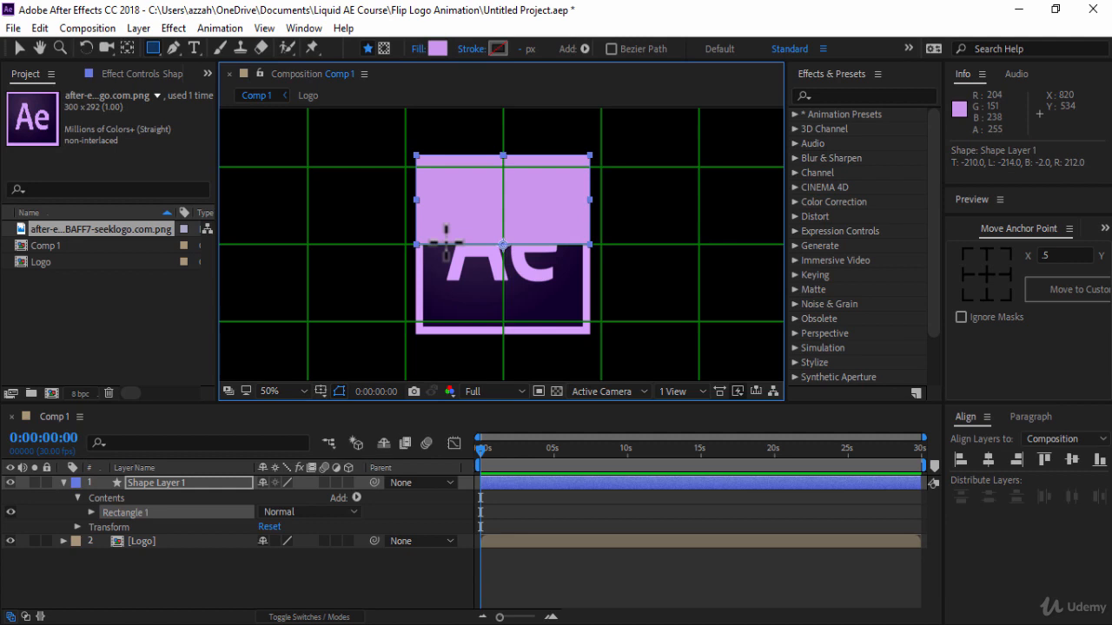
- Review the rectangle's fill type, fill color and stroke, keeping Solid Color for the fill and None for the stroke
left_click(417, 49)
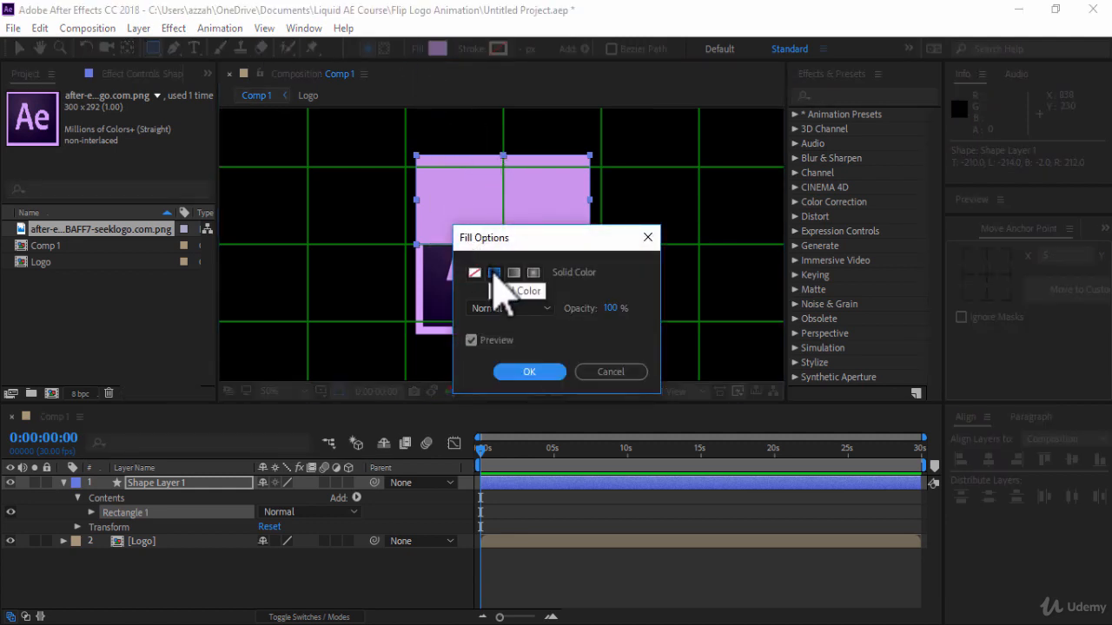
left_click(542, 372)
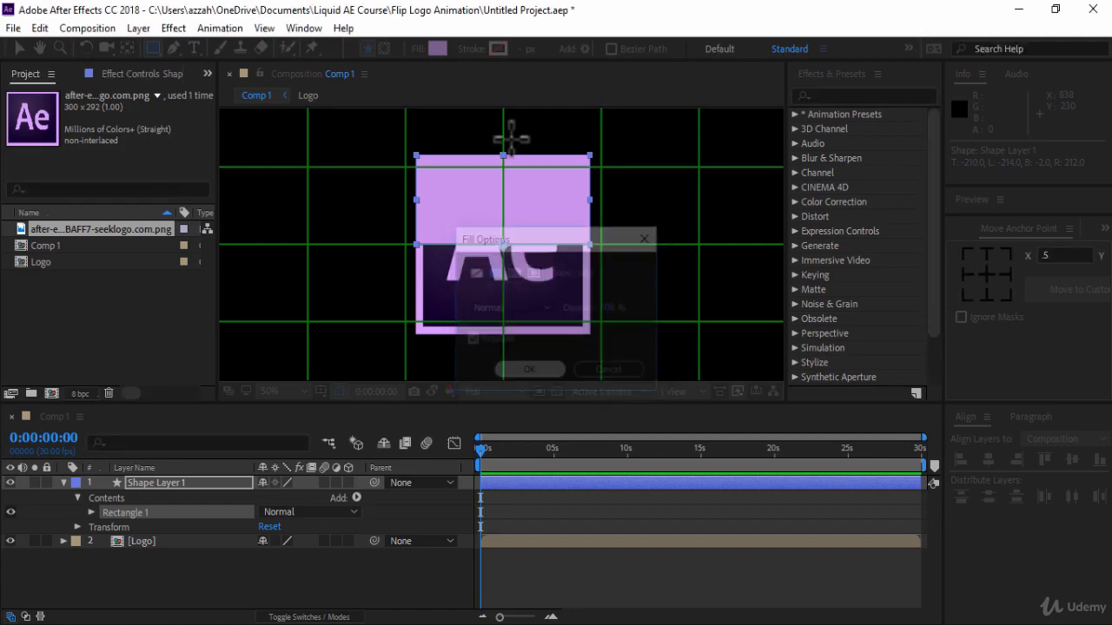
left_click(437, 49)
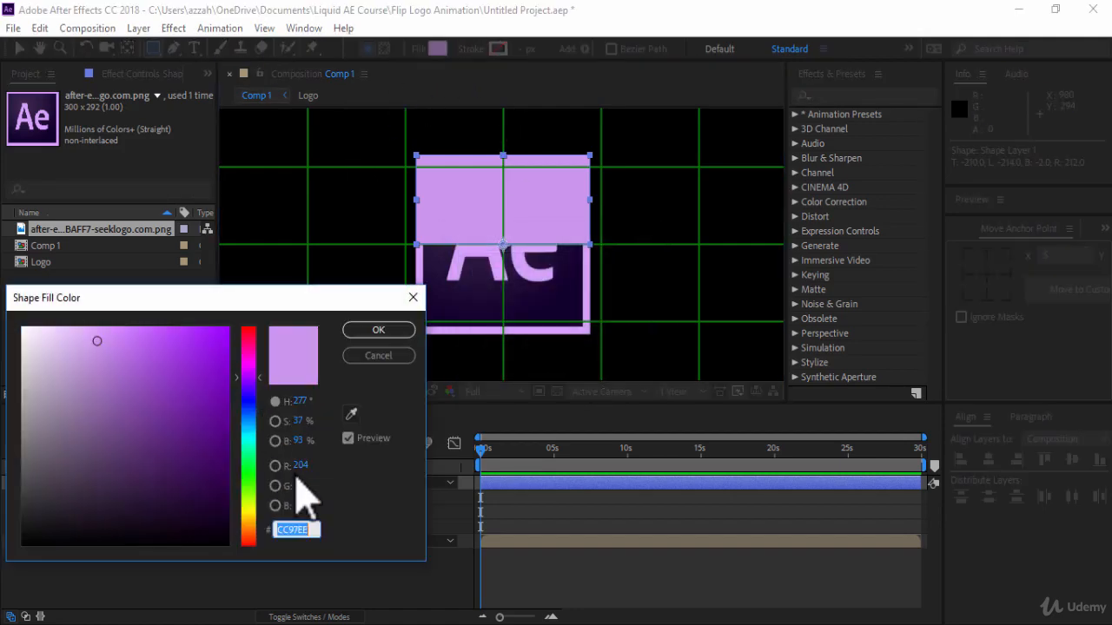
left_click(405, 360)
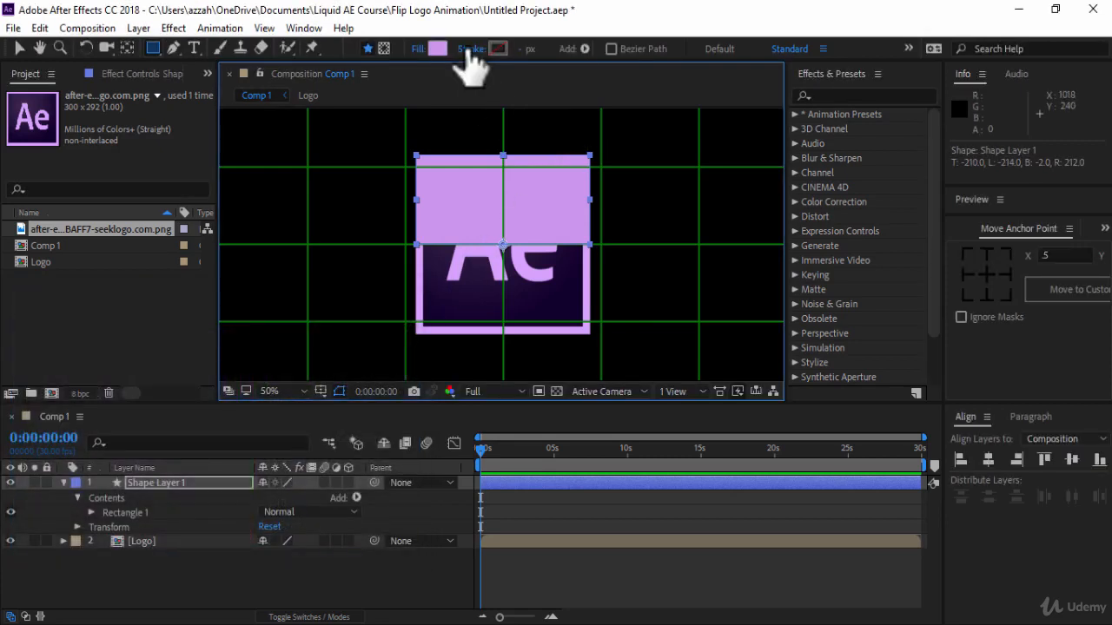
left_click(468, 48)
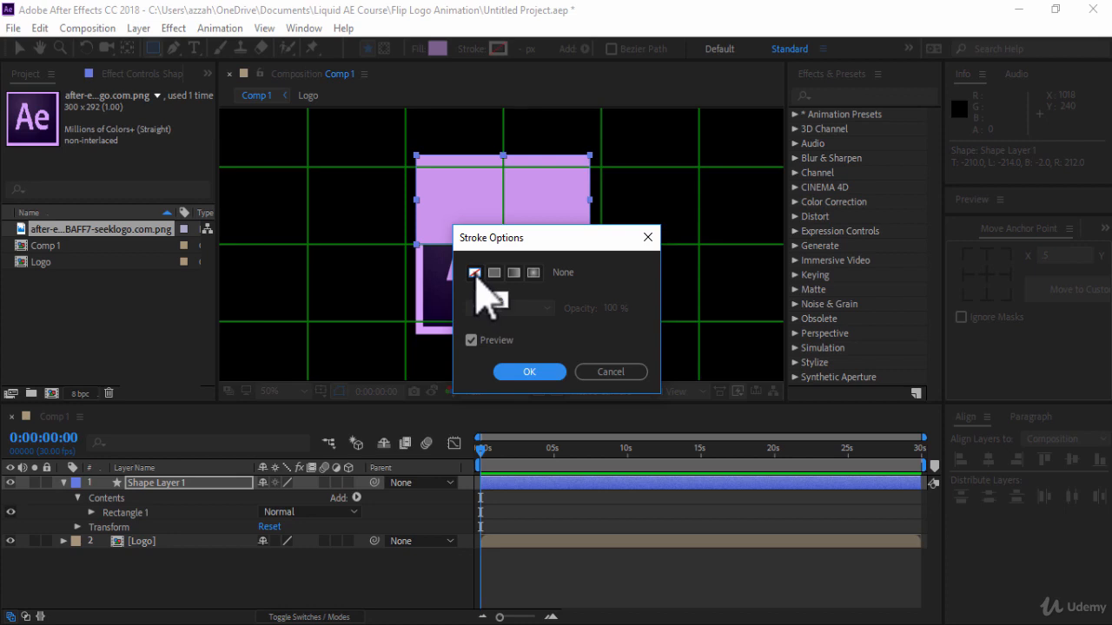
left_click(553, 371)
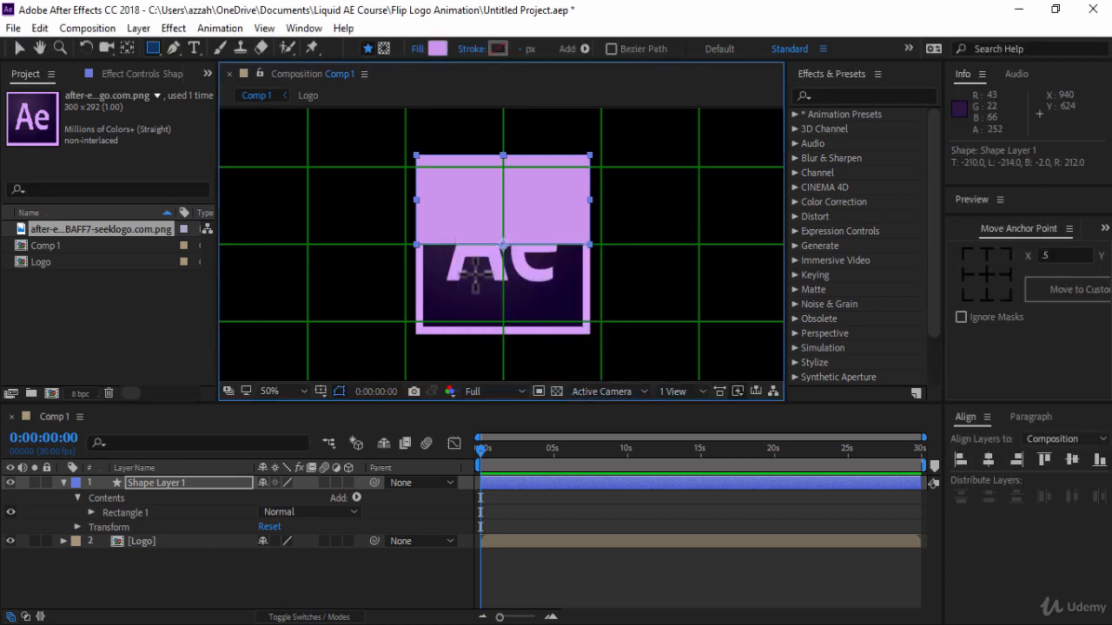
- Hide the Logo layer and move the shape layer's anchor point to the middle of the rectangle's bottom edge
left_click(17, 48)
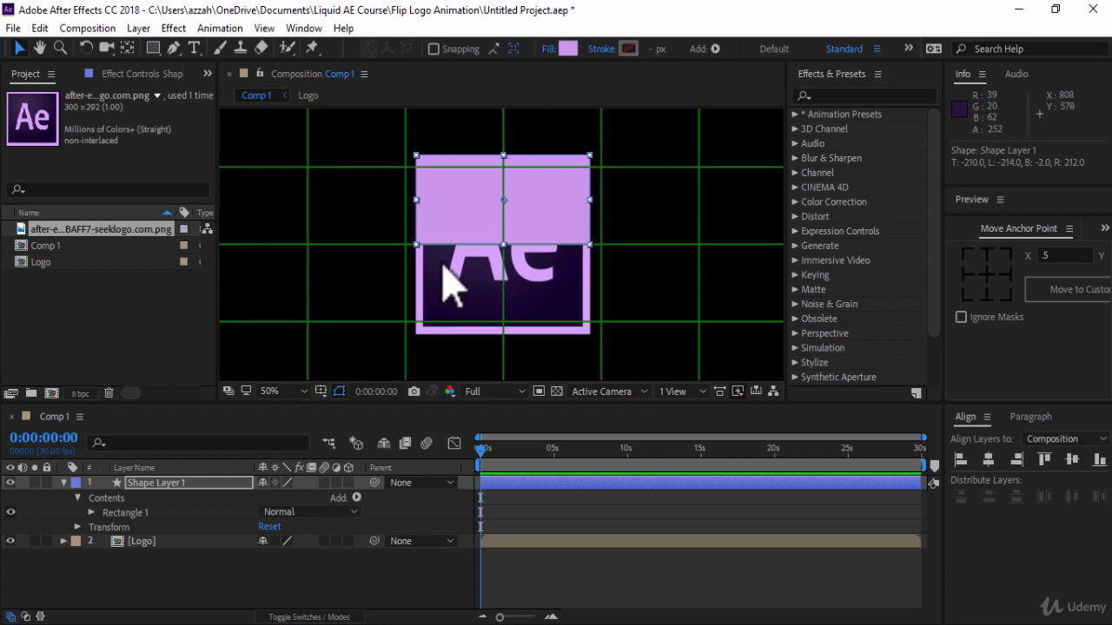
left_click(11, 541)
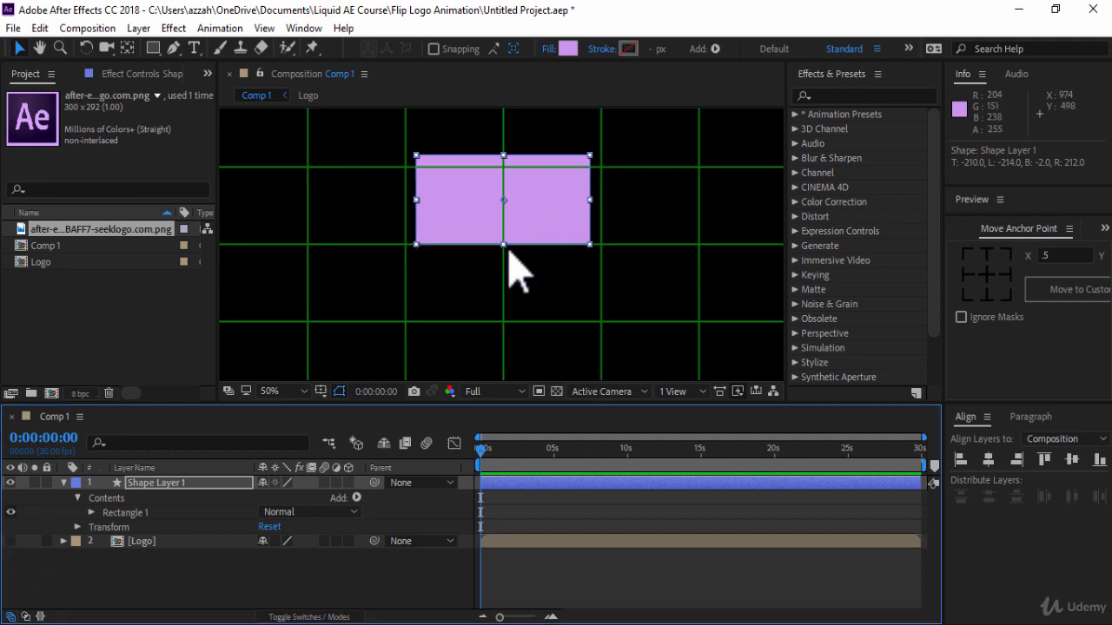
left_click(199, 485)
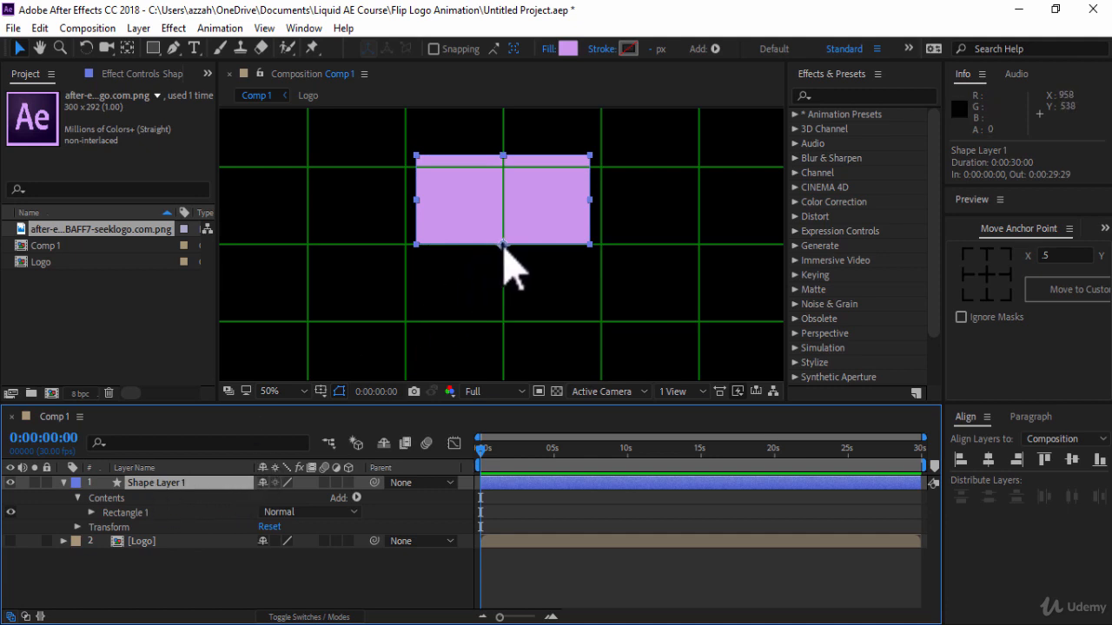
left_click(988, 300)
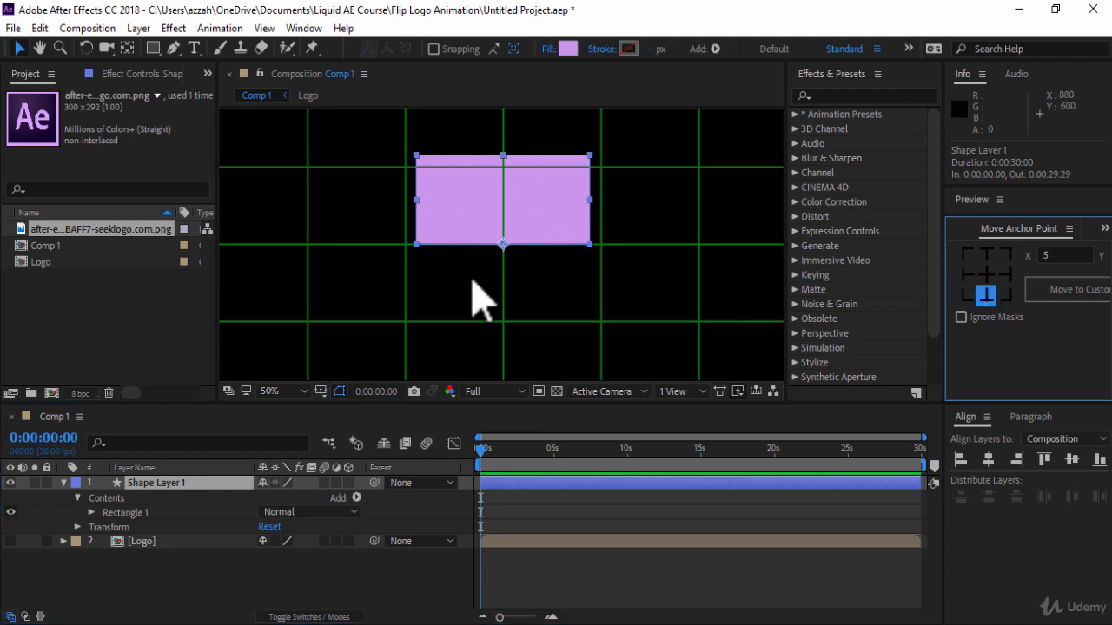
left_click(510, 508)
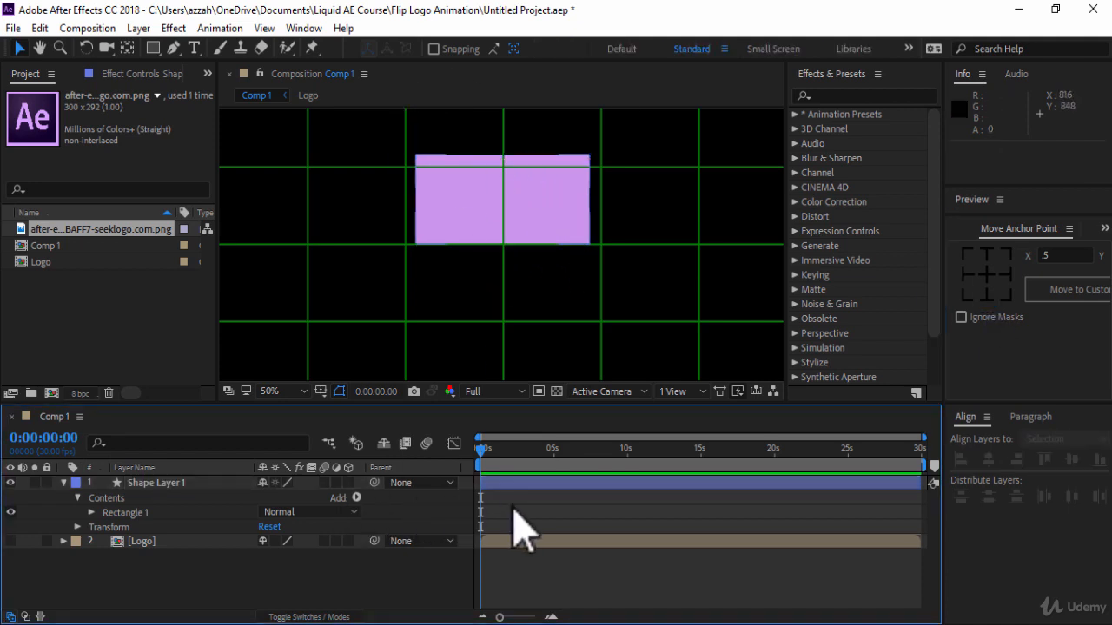
- Rename the shape layer as Flip 1 and make it a 3D layer
left_click(184, 483)
key("Return")
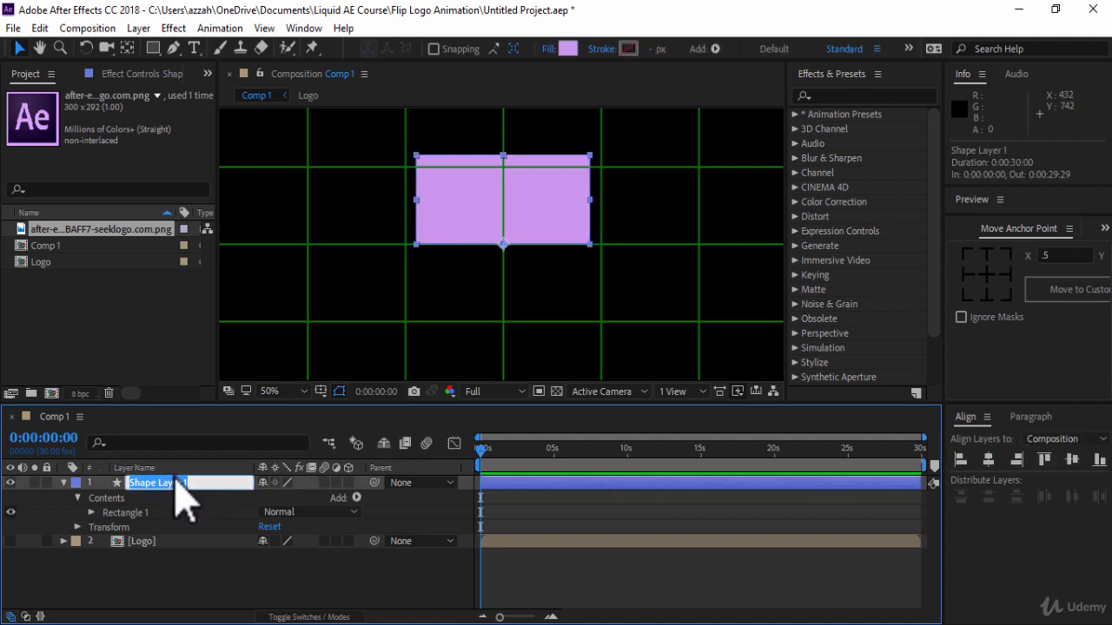
type("Flip 1")
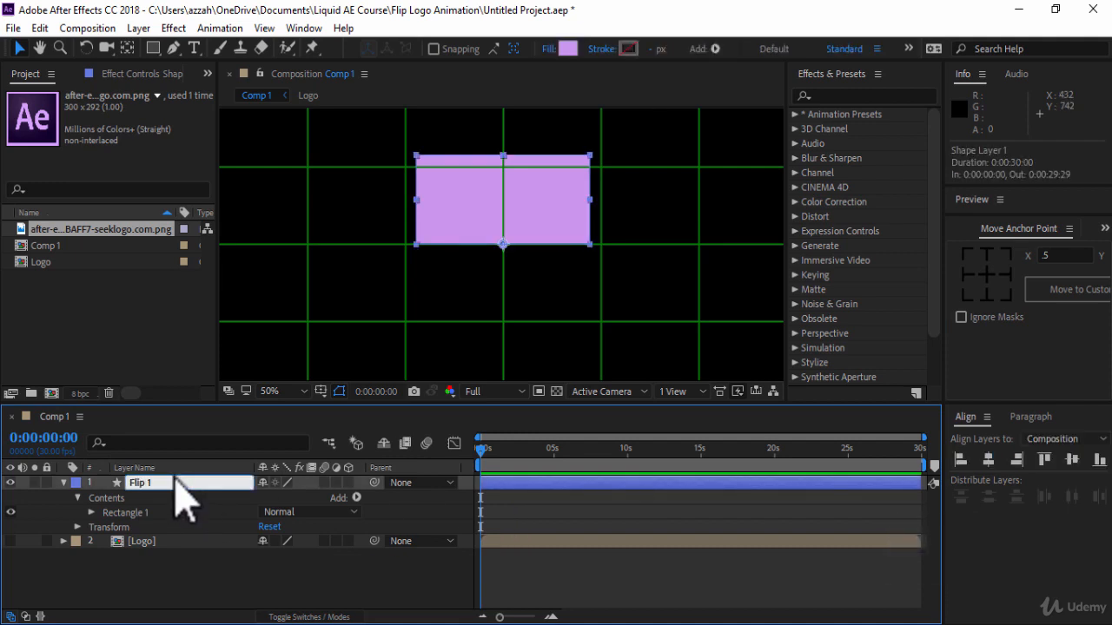
key("Return")
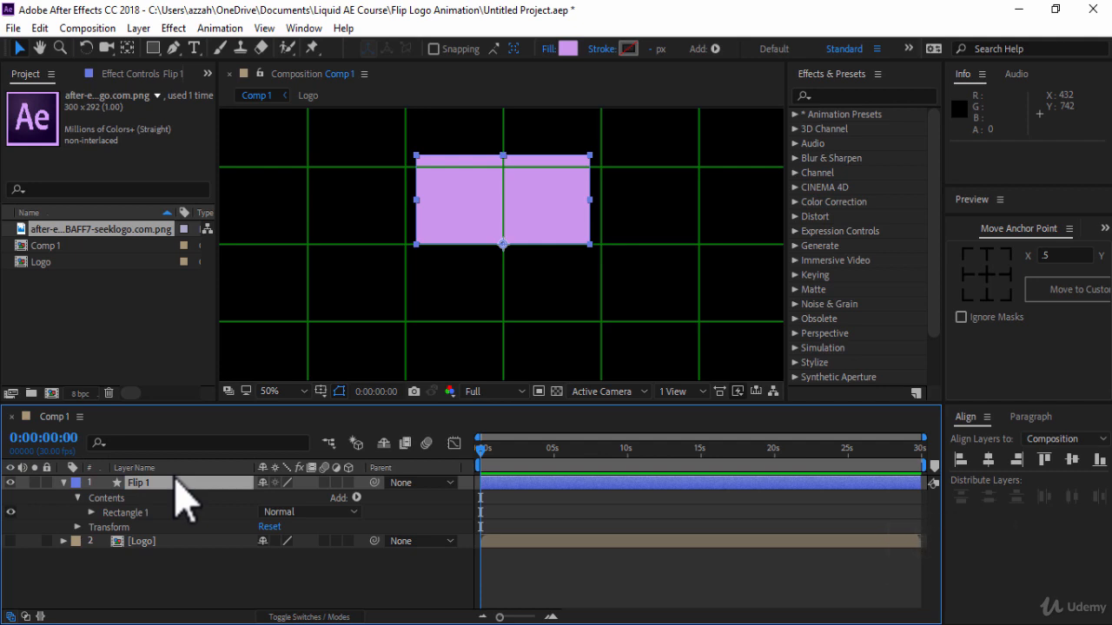
left_click(348, 483)
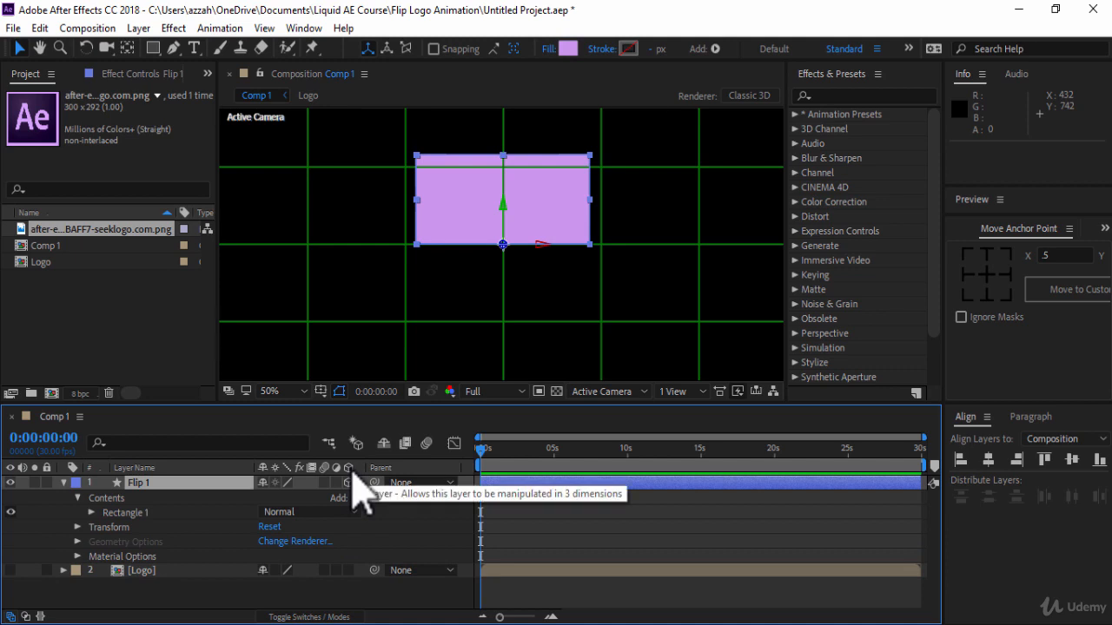
key("F4")
key("F4")
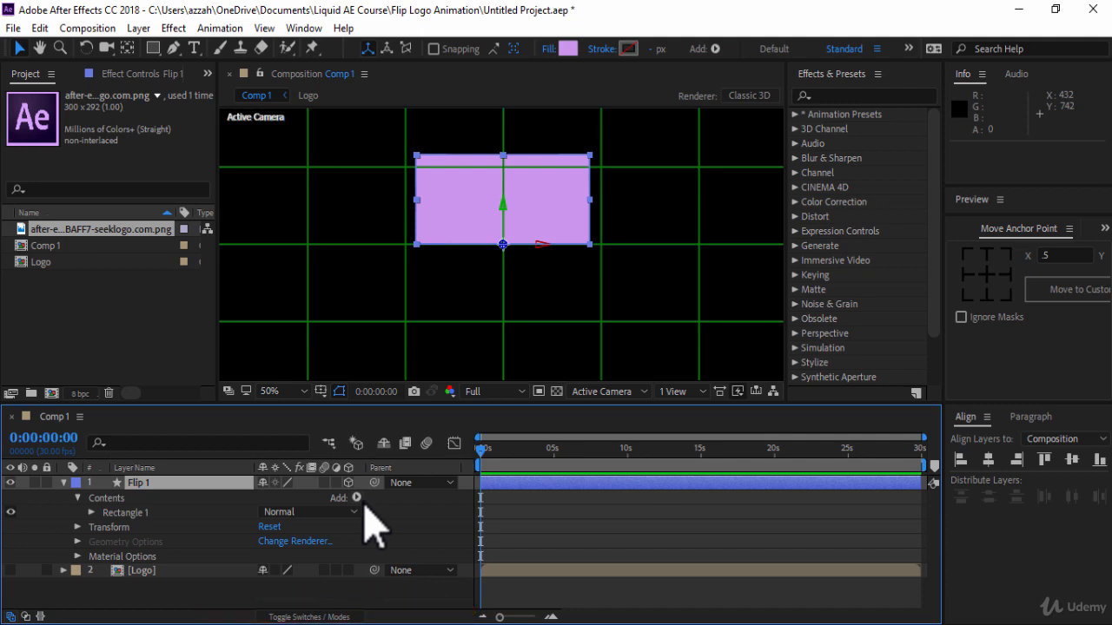
- Add an X Rotation keyframe of 0° to the Flip 1 layer at 0:00:00:10
left_click_drag(499, 617, 526, 617)
left_click(73, 440)
type("10")
key("Return")
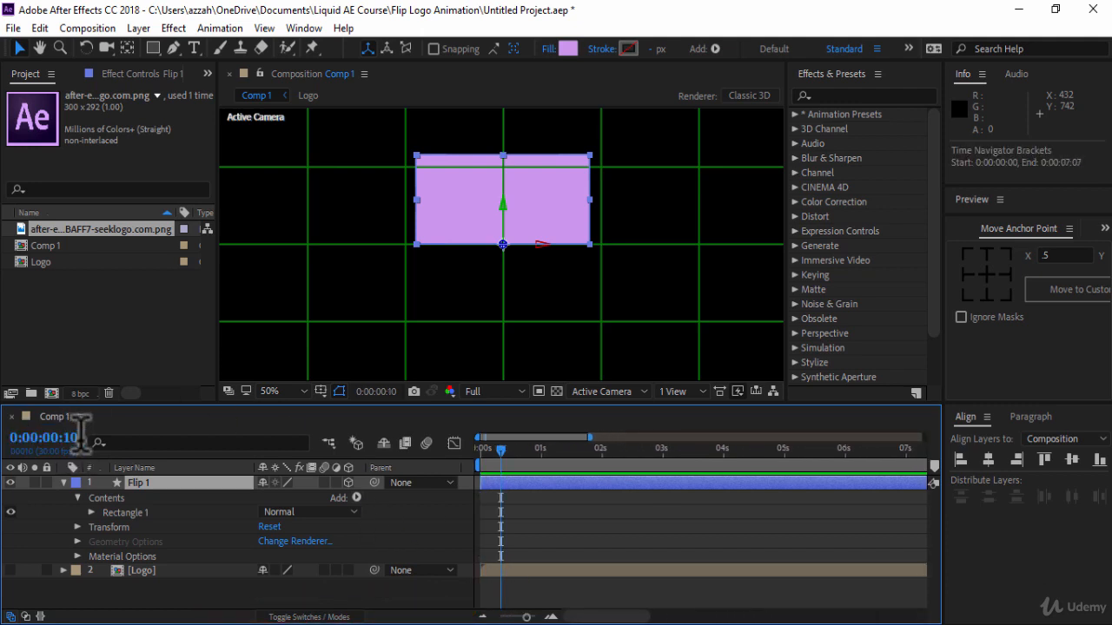
left_click(178, 484)
key("r")
key("r")
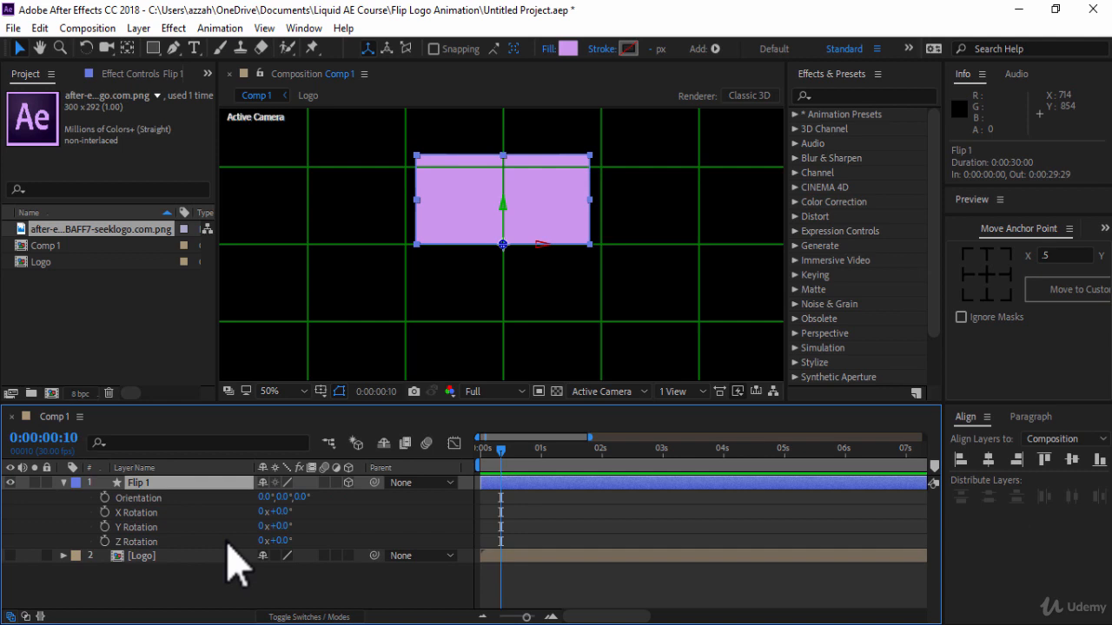
left_click(104, 513)
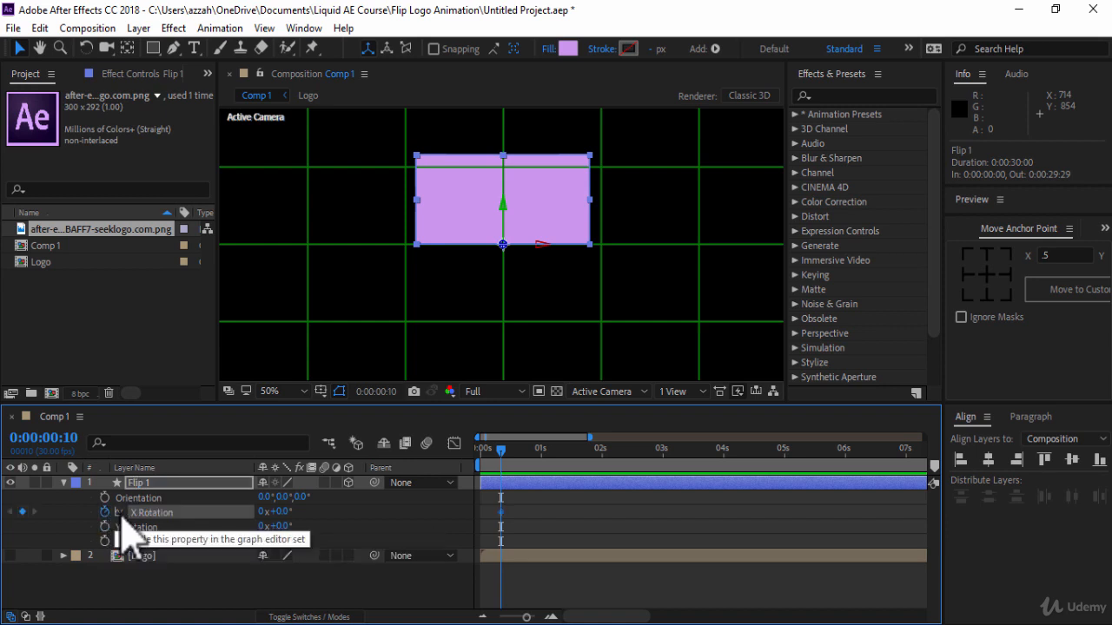
- Keyframe Flip 1's X Rotation at 180° at 0:00:01:00 and apply Easy Ease to both rotation keyframes
left_click(541, 456)
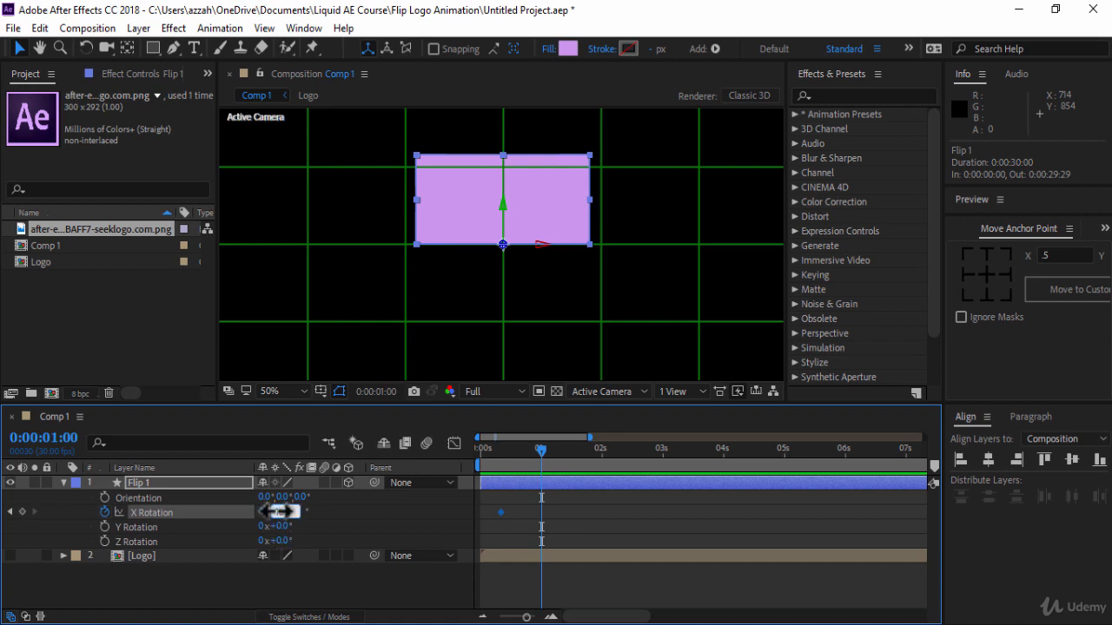
left_click_drag(279, 511, 273, 510)
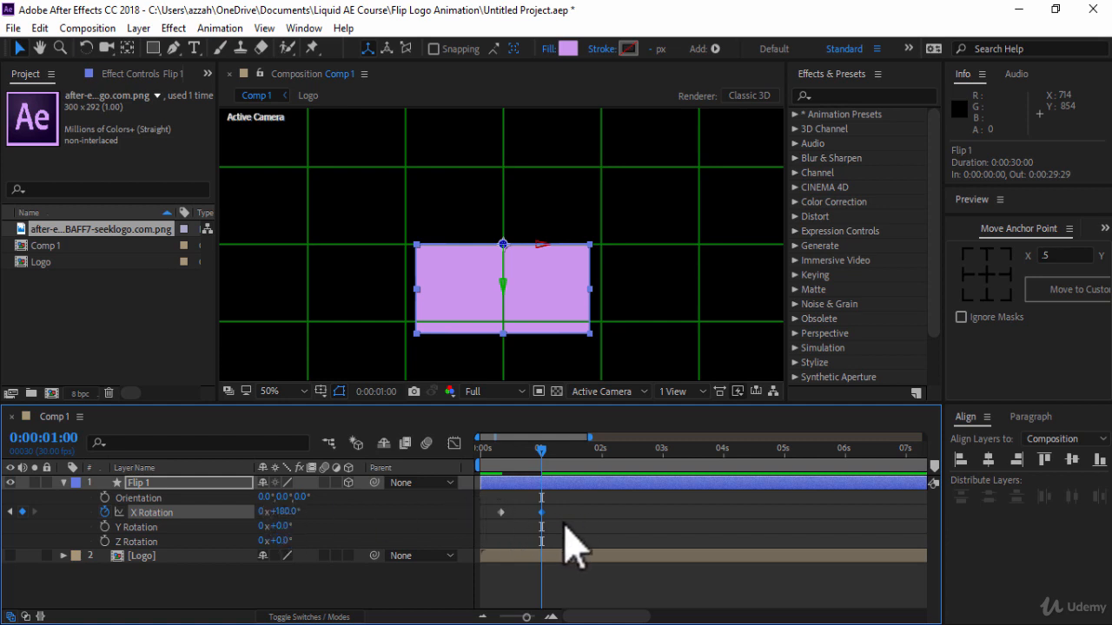
left_click_drag(563, 521, 496, 508)
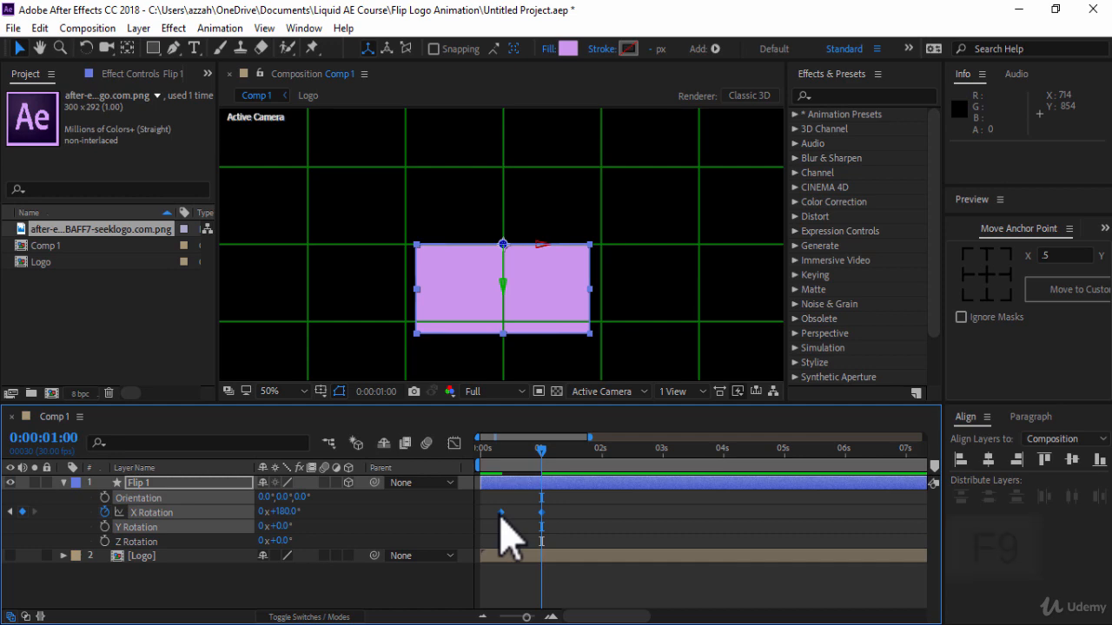
key("F9")
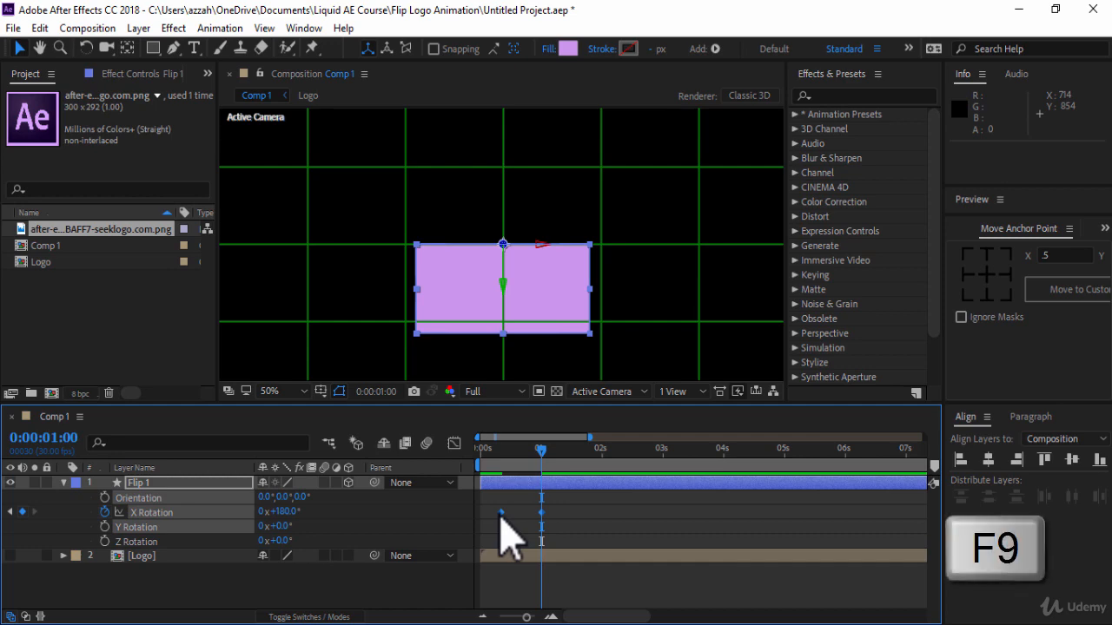
- Apply Easy Ease to Flip 1's X Rotation keyframes and reshape the speed graph to peak early and slow gradually into the last keyframe
right_click(501, 513)
mouse_move(539, 502)
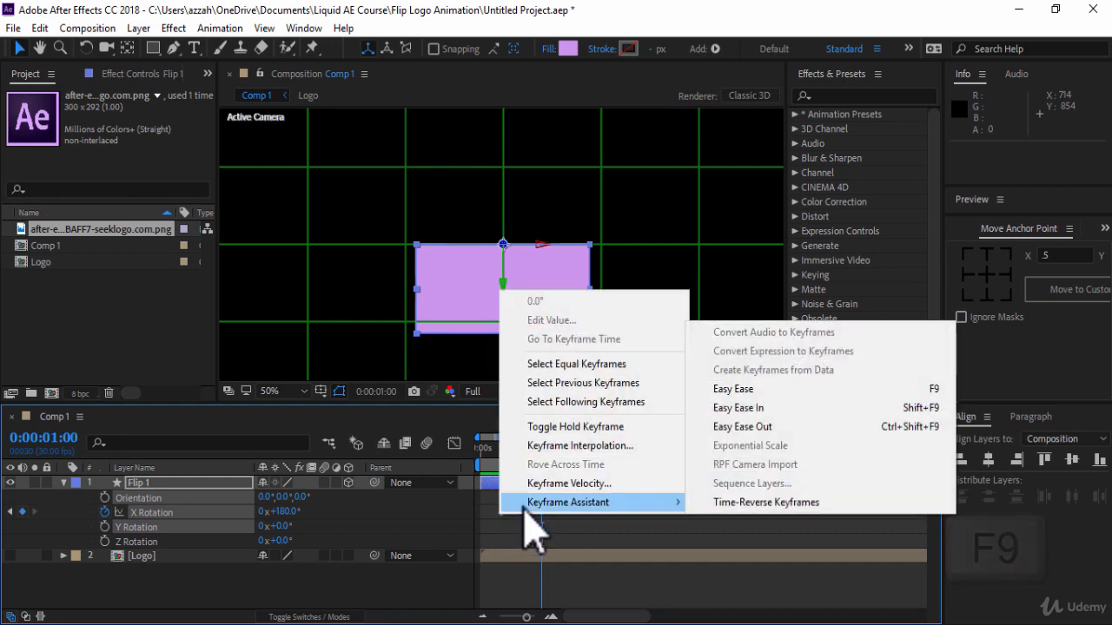
left_click(739, 391)
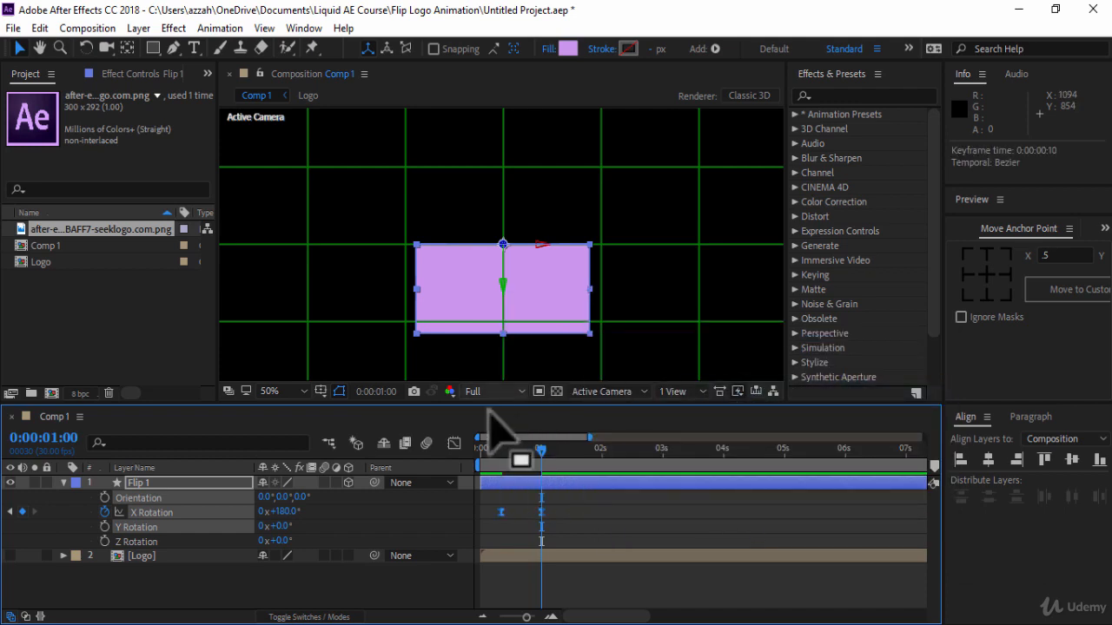
left_click(455, 443)
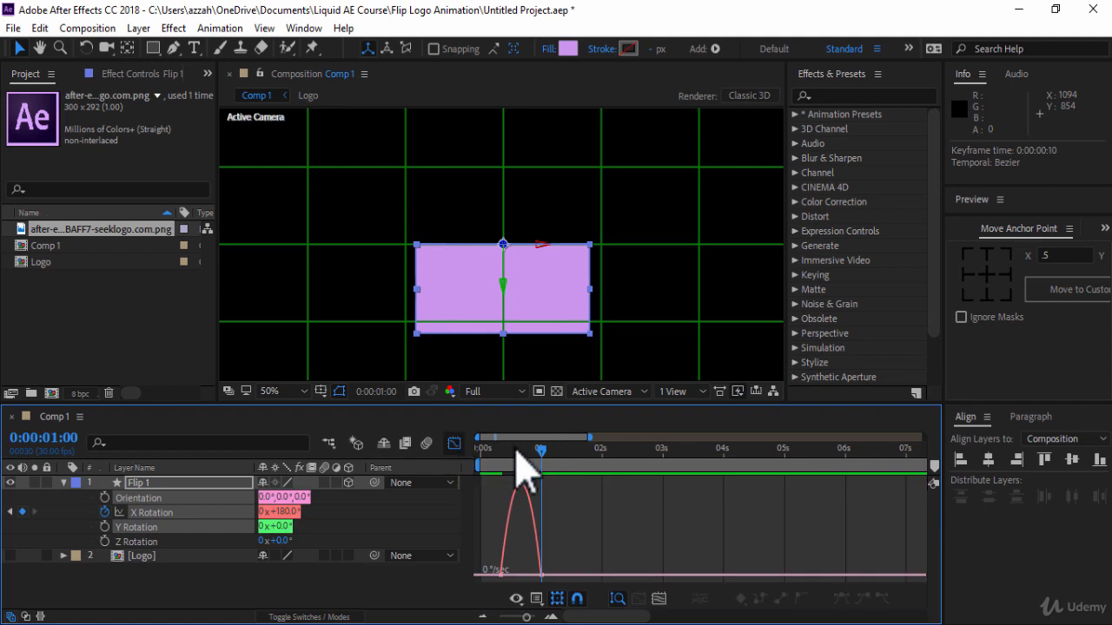
left_click_drag(546, 559, 520, 576)
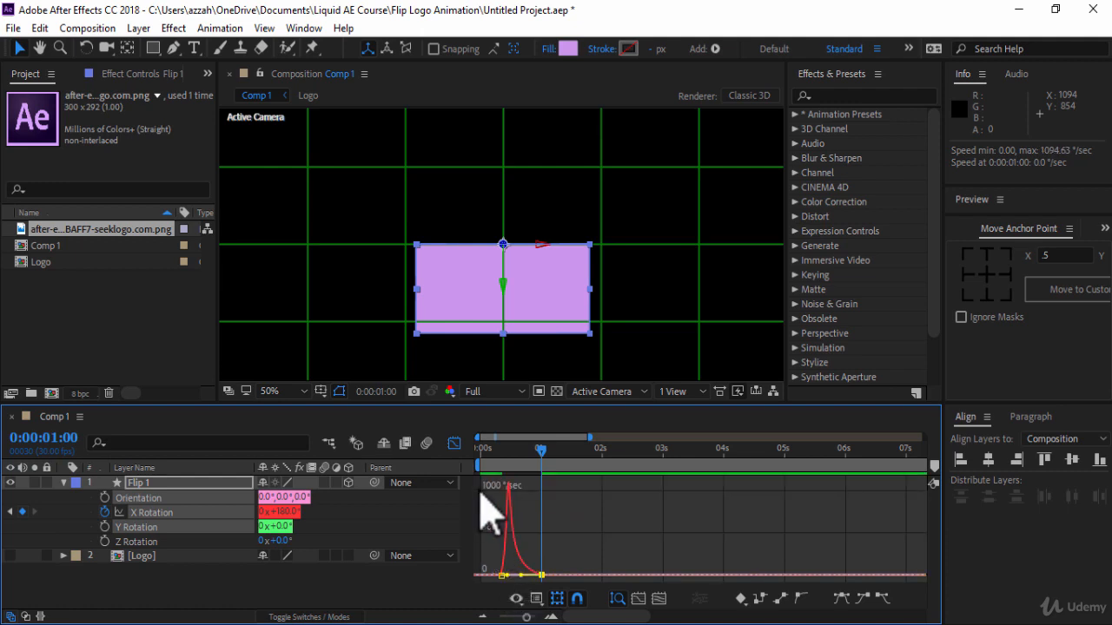
left_click(453, 445)
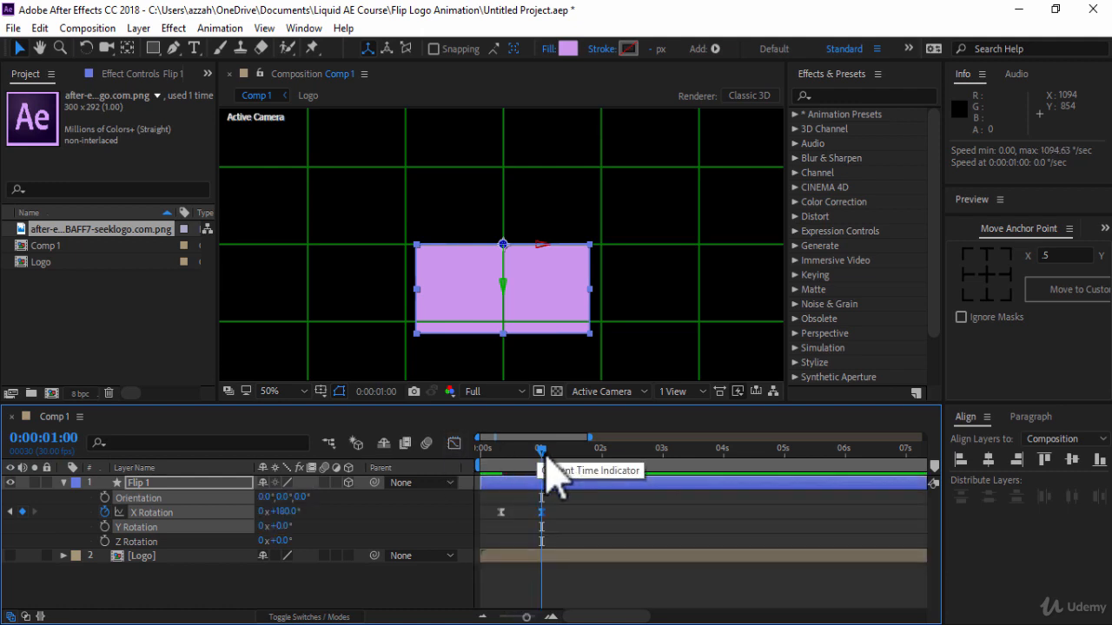
- End the work area at 0:00:01:07 and preview the rectangle's flip animation
left_click_drag(546, 452, 557, 454)
key("n")
left_click(1008, 205)
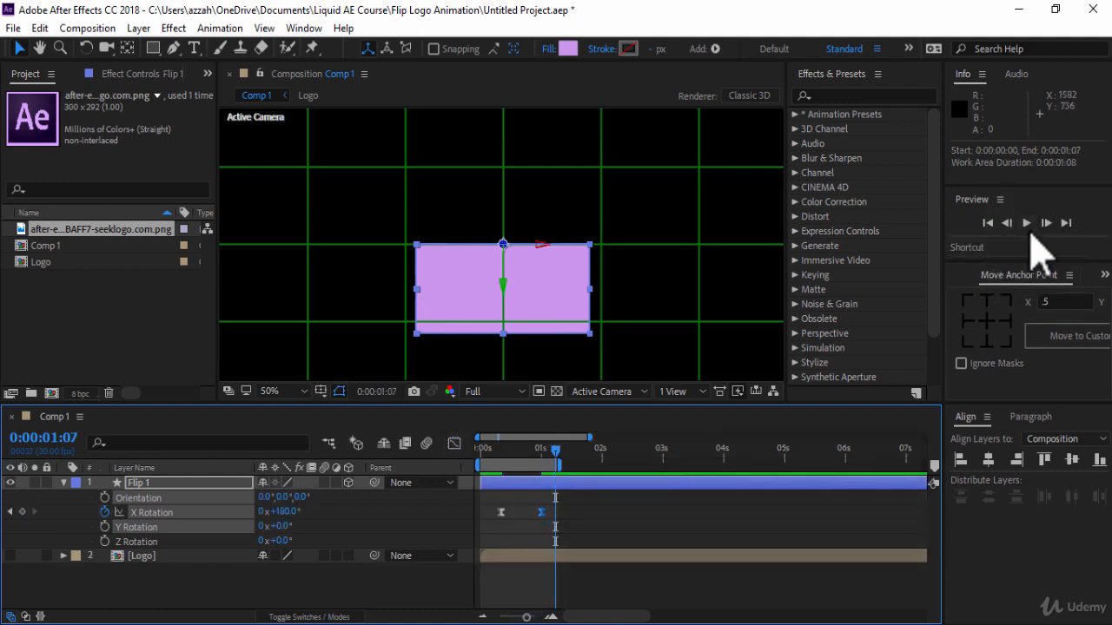
left_click(1025, 222)
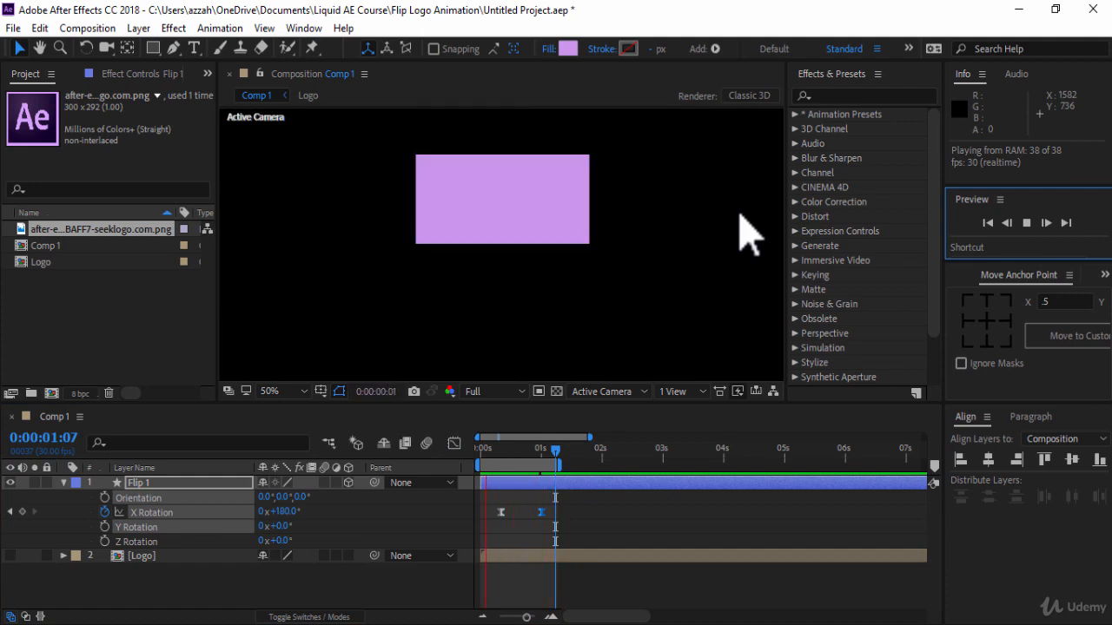
key("space")
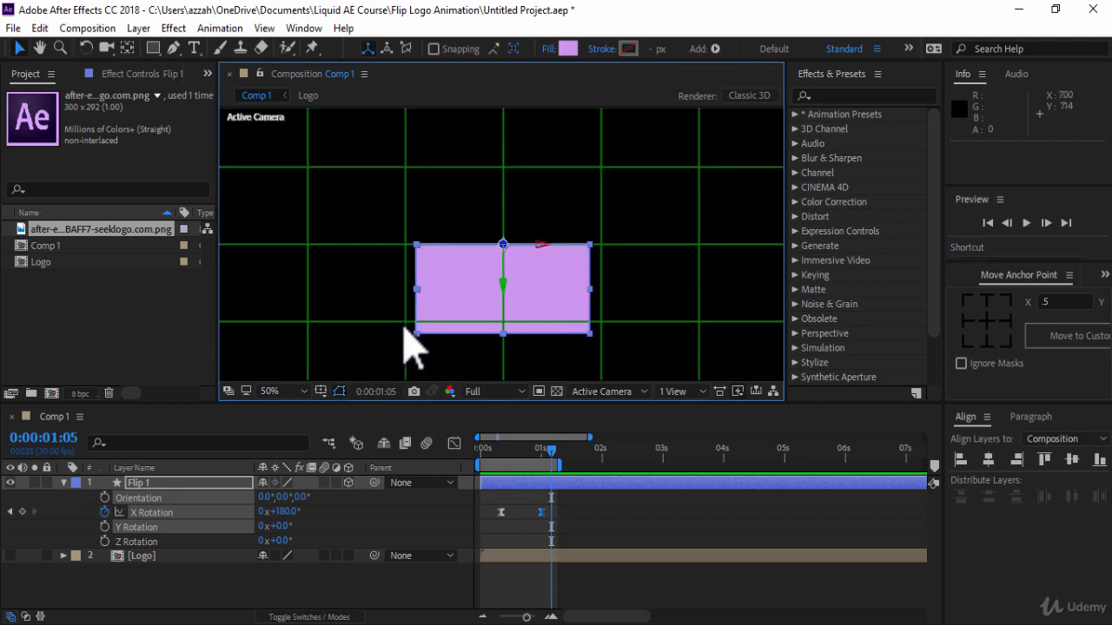
left_click_drag(552, 452, 521, 450)
left_click_drag(522, 445, 534, 446)
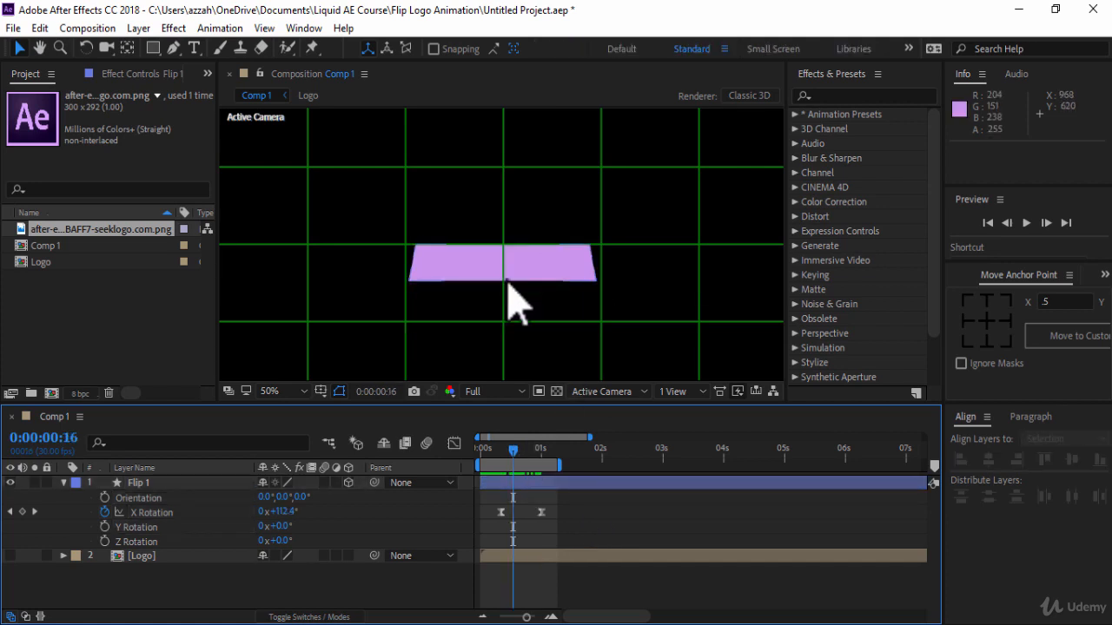
- Find the Hue/Saturation effect and apply it to the Flip 1 layer
left_click(842, 93)
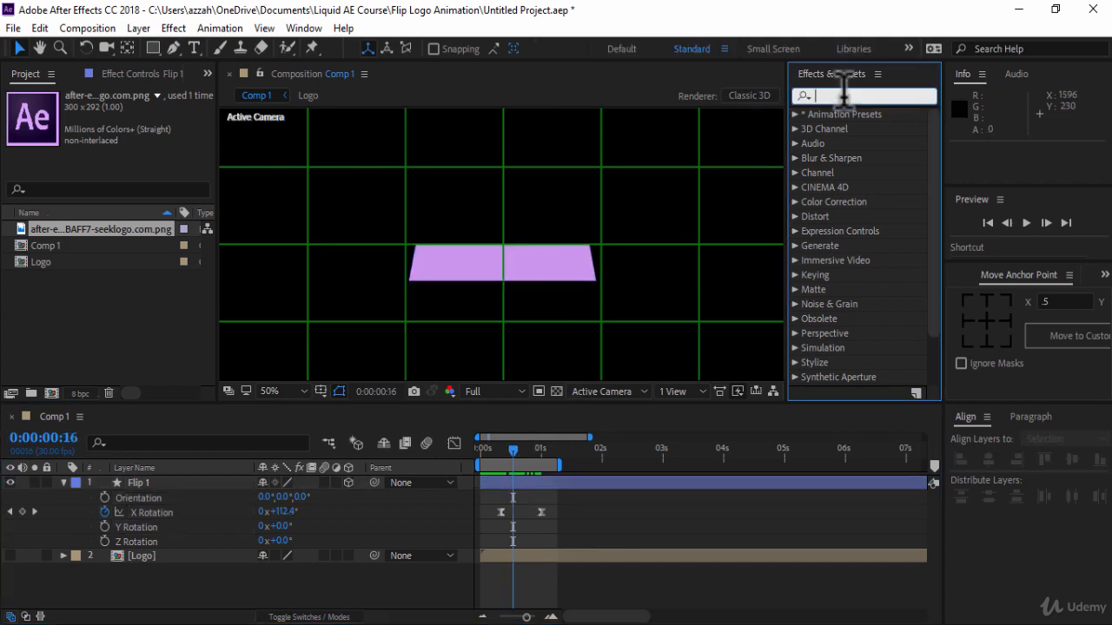
type("Hue")
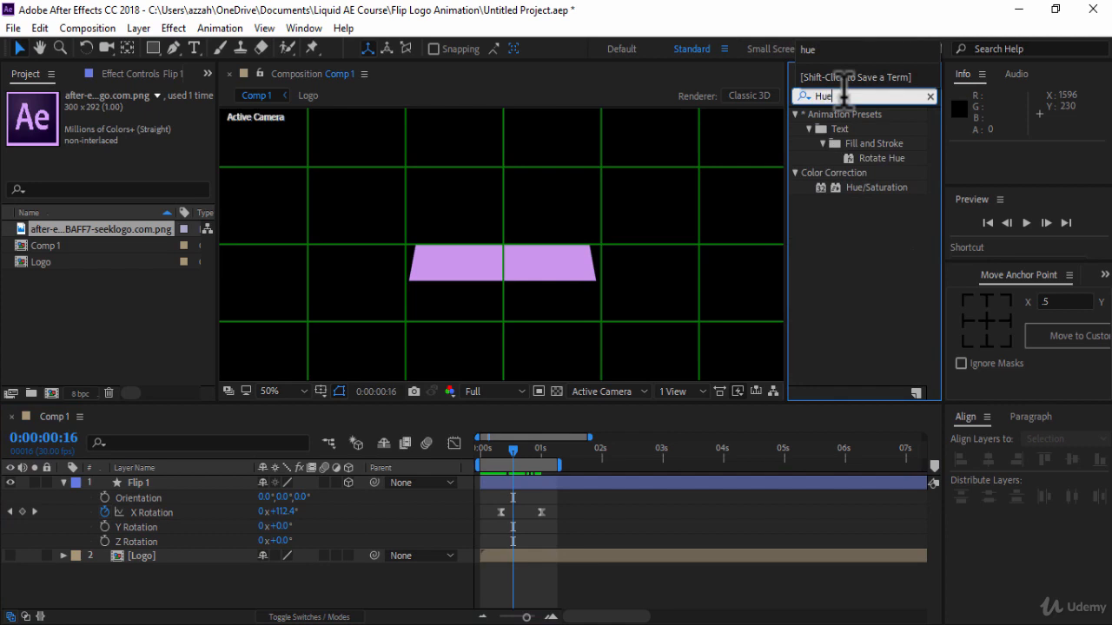
left_click(876, 187)
left_click_drag(876, 190, 542, 483)
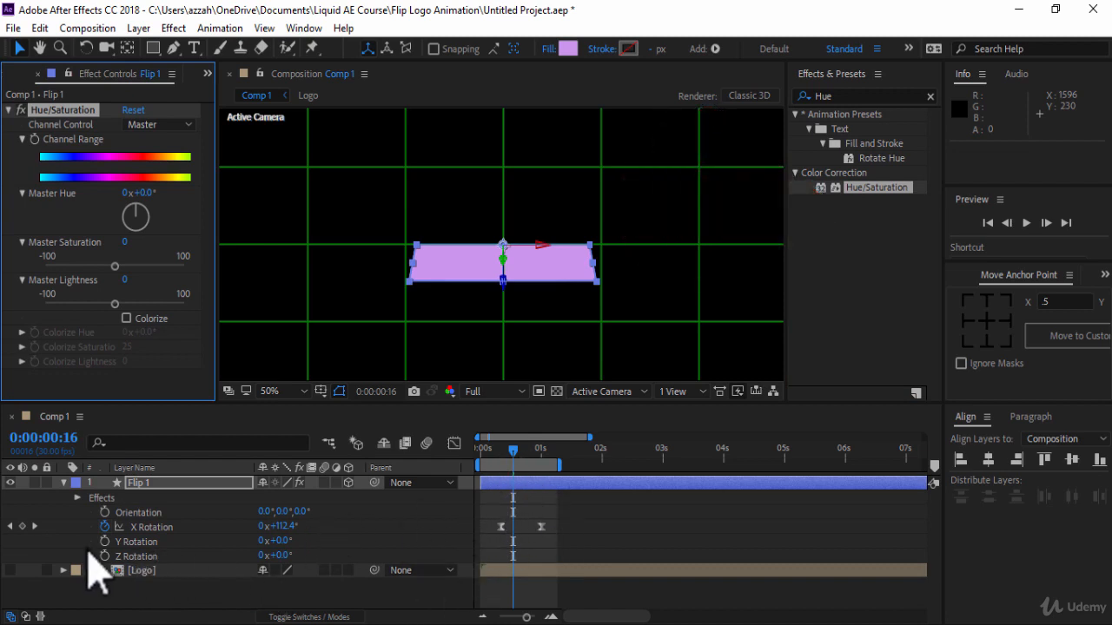
- Keyframe the Hue/Saturation Channel Range at 0:00:00:10 and set Master Lightness to -30 at 0:00:00:16
left_click(9, 526)
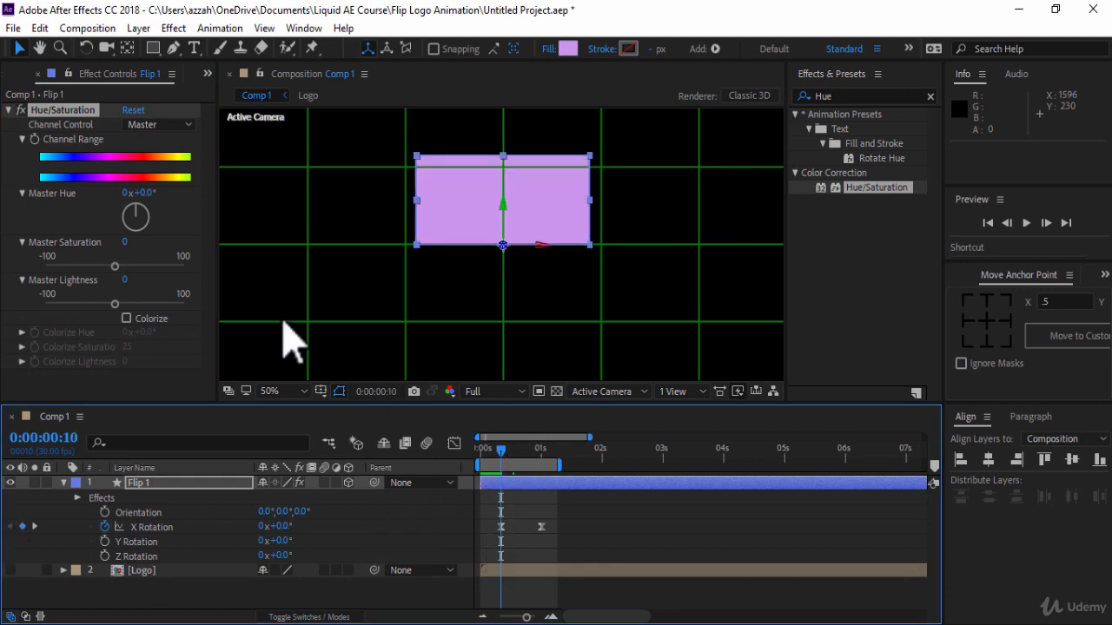
left_click(36, 143)
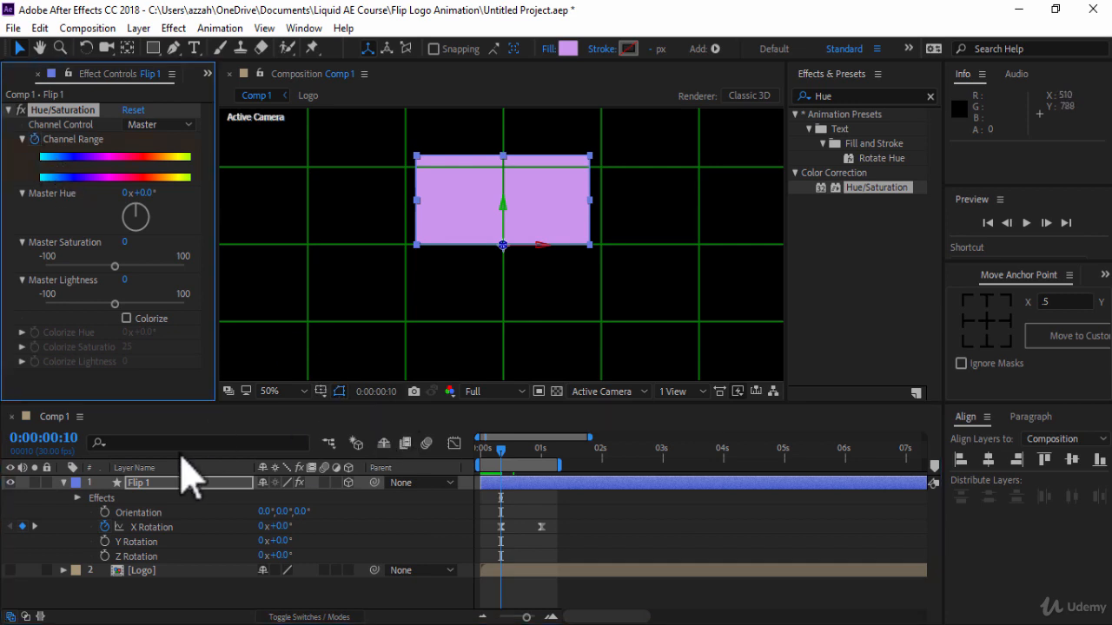
left_click(81, 437)
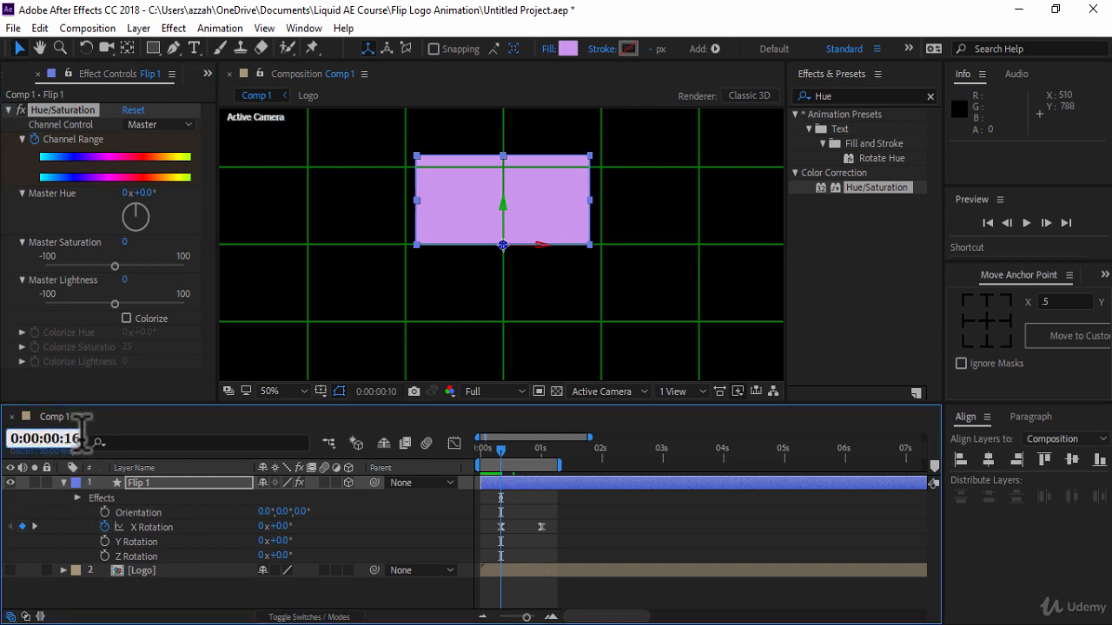
key("Return")
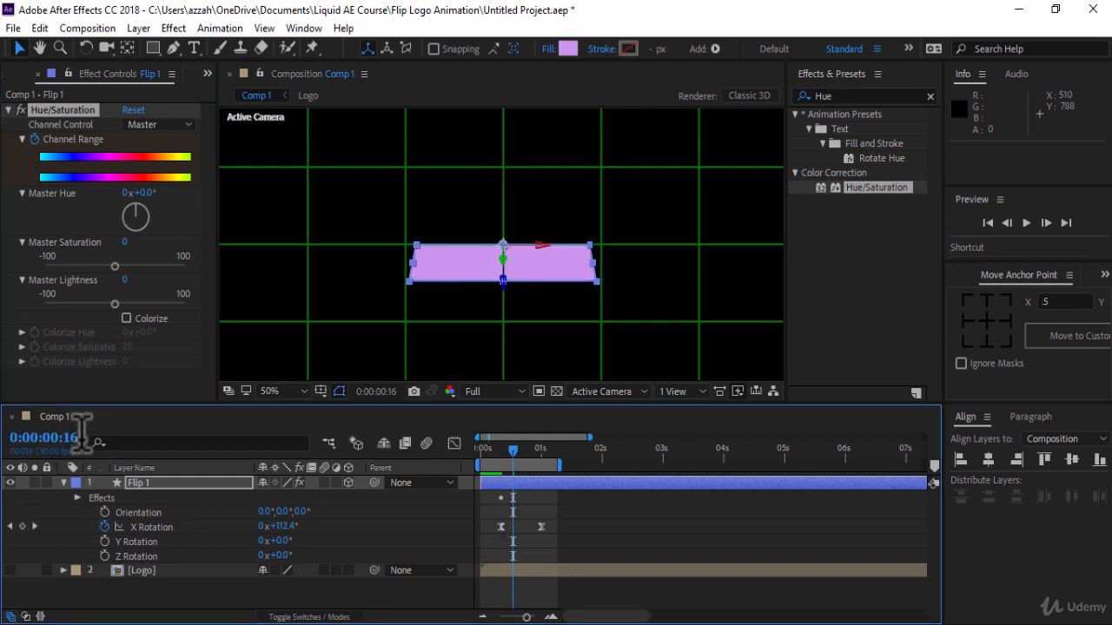
left_click(126, 280)
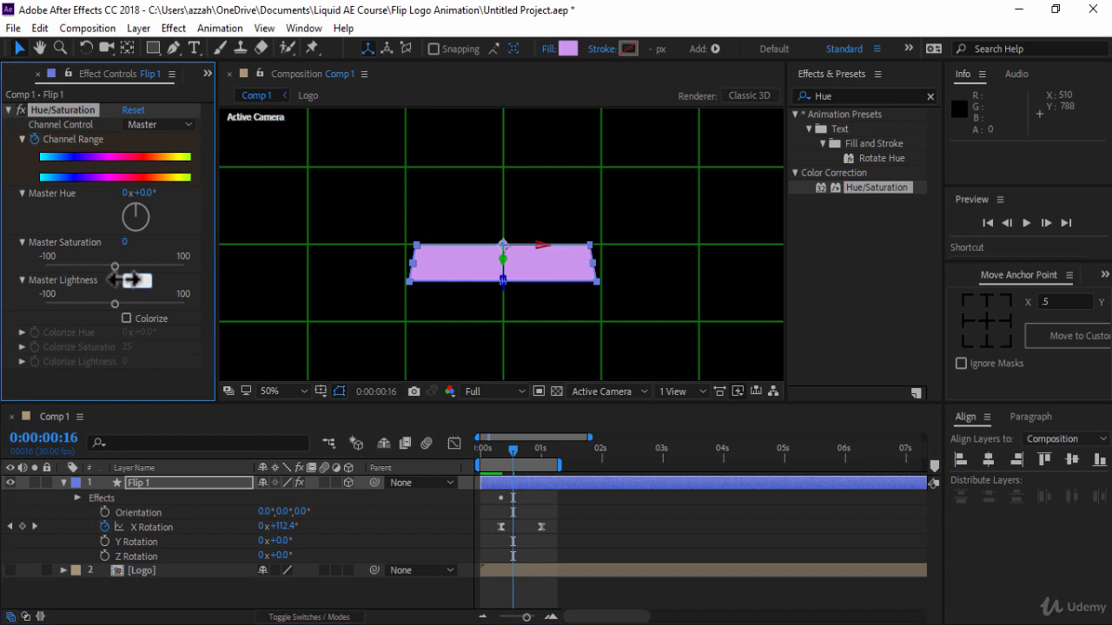
key("Return")
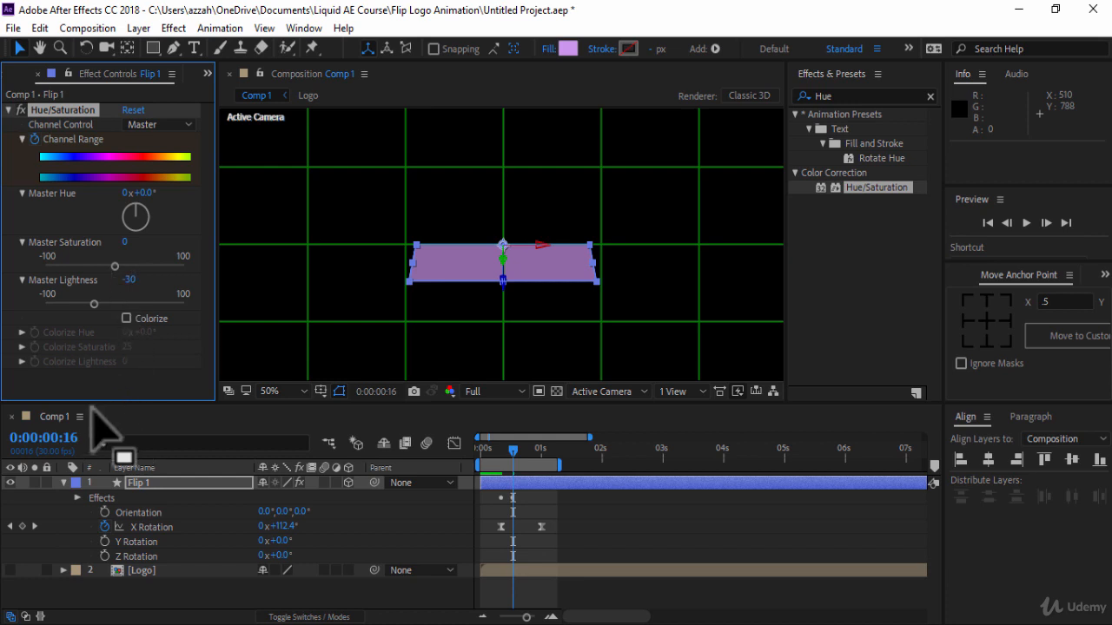
- Return Flip 1's Master Lightness to 0 at 0:00:00:22
left_click(72, 437)
left_click_drag(66, 437, 85, 439)
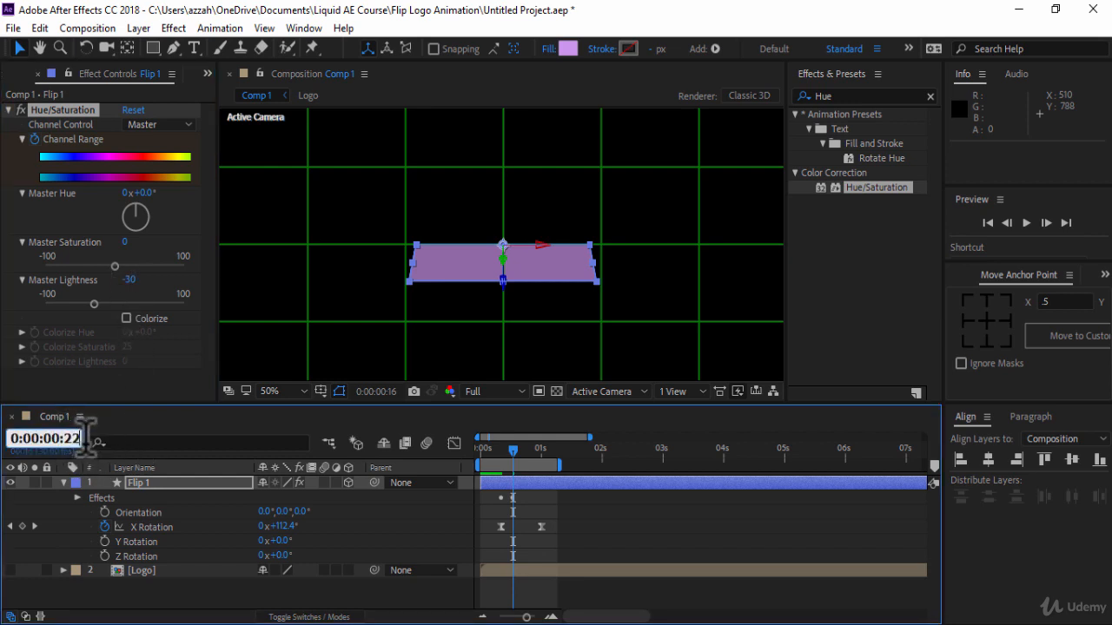
type("22")
key("Return")
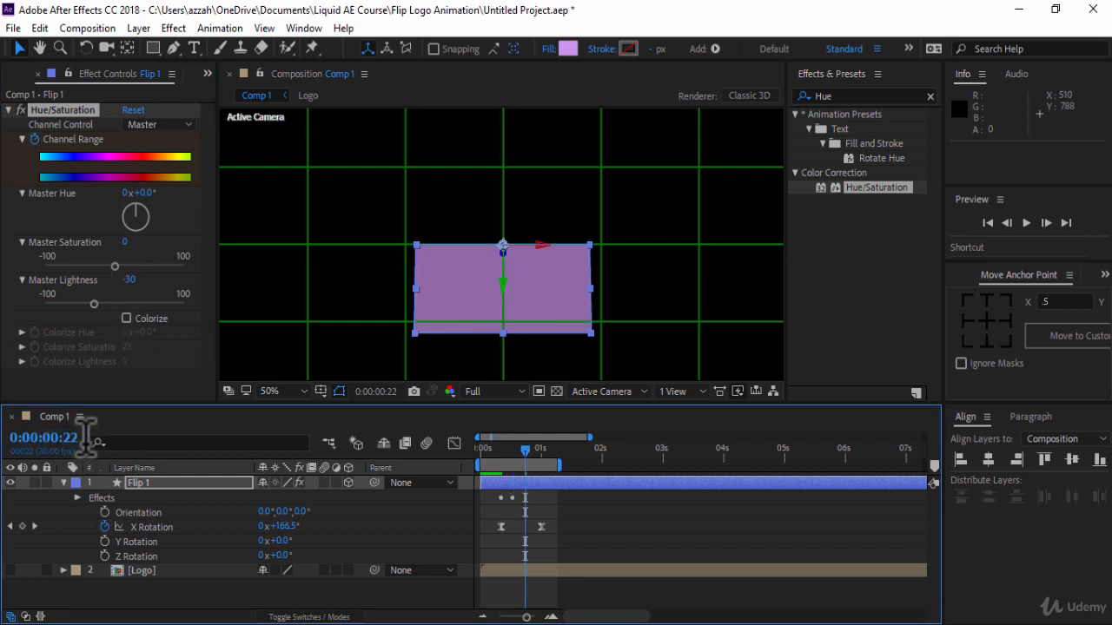
left_click(130, 280)
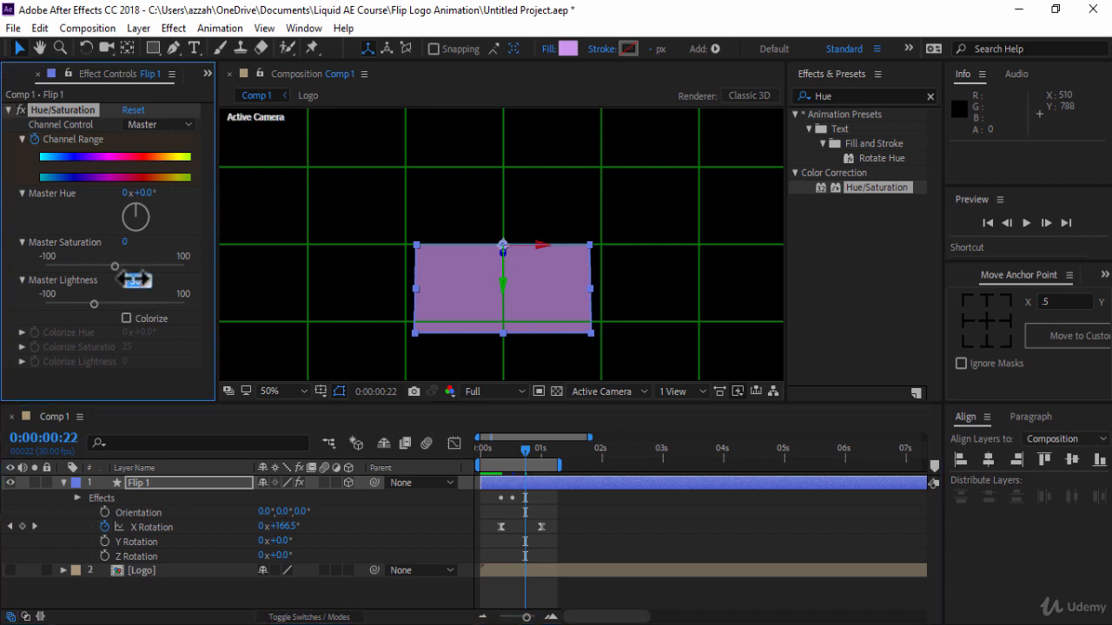
type("0")
key("Return")
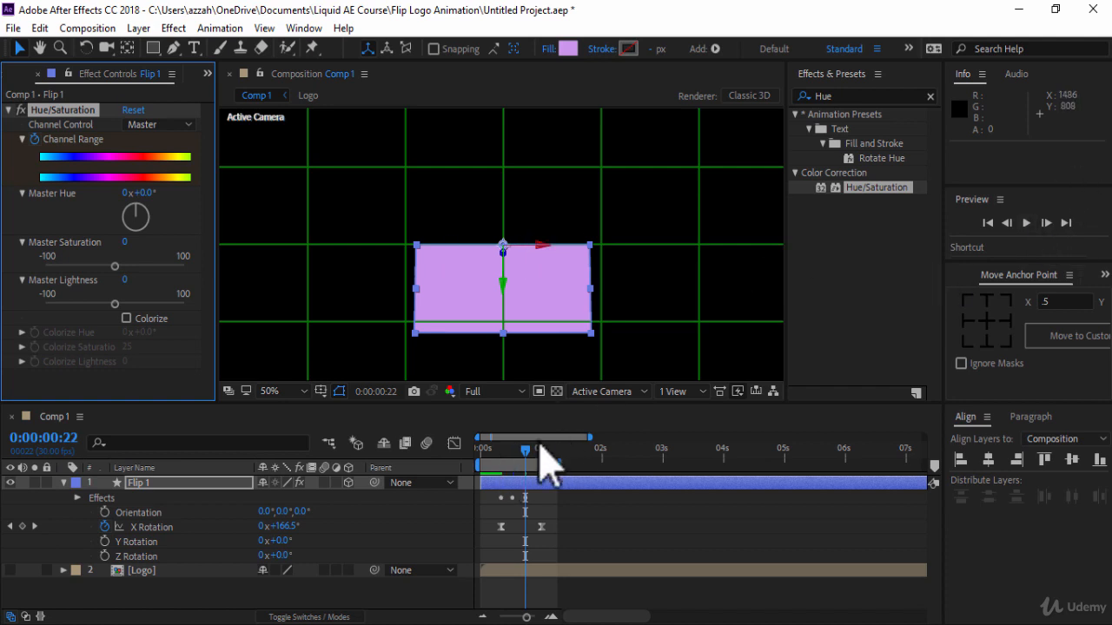
- Play the animation from the start and scrub through the flip to check the shading change
left_click_drag(540, 447, 434, 458)
key("space")
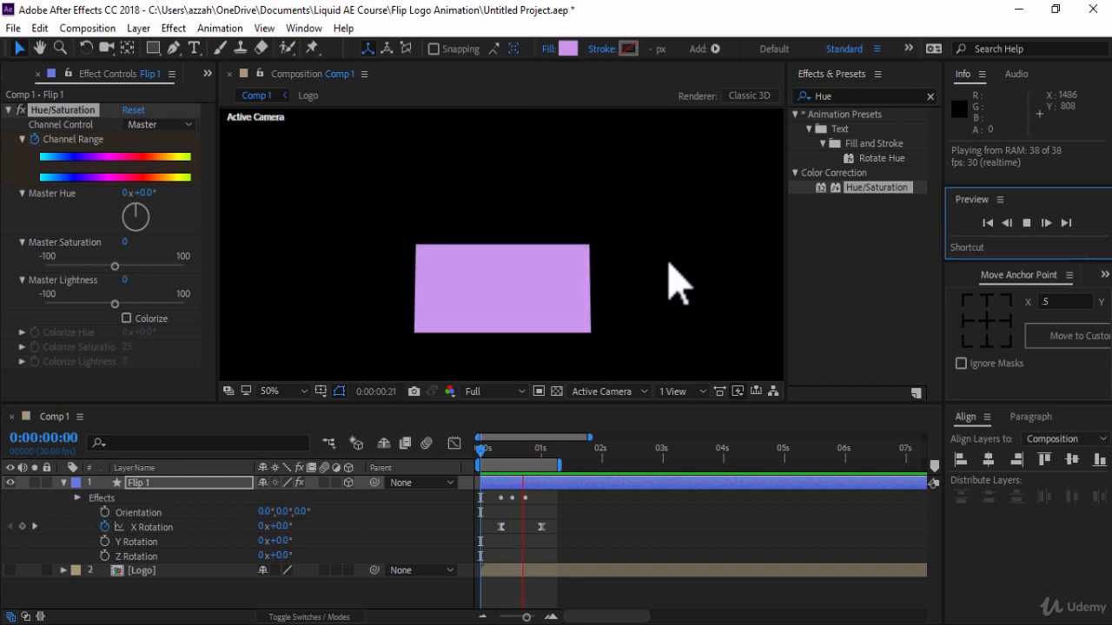
left_click(524, 448)
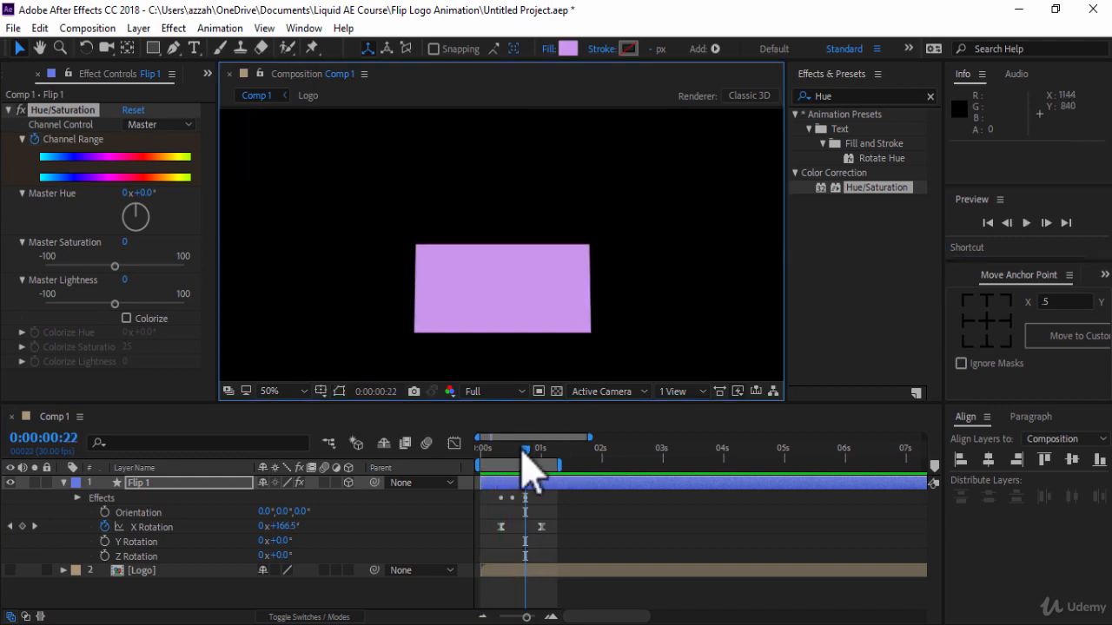
left_click_drag(524, 448, 505, 451)
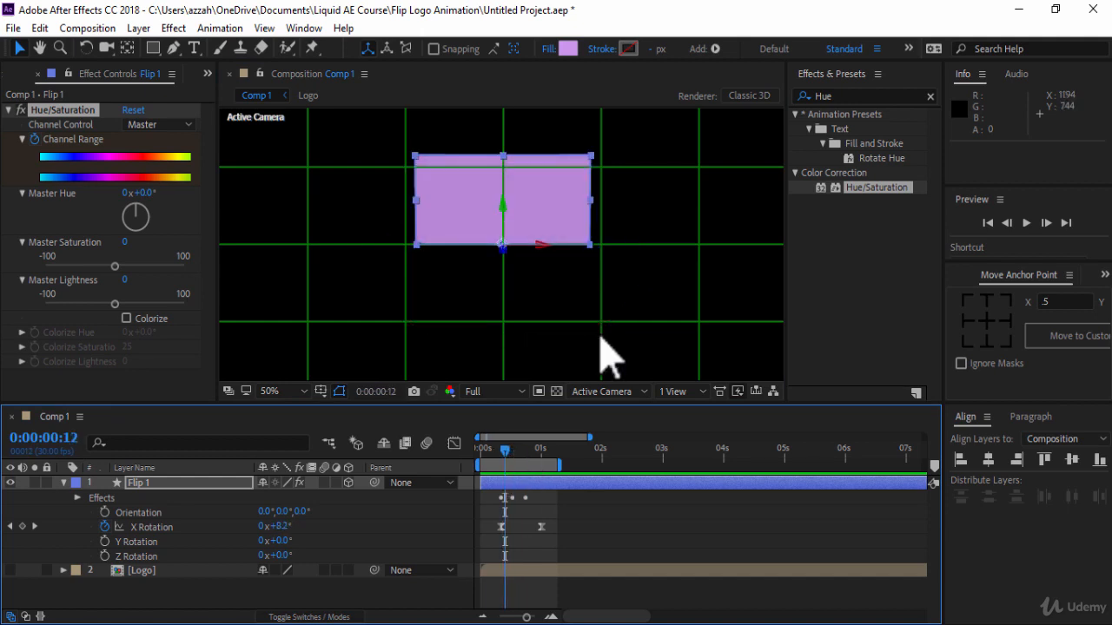
- Collapse the Flip 1 layer's properties and duplicate the layer four times
left_click(62, 483)
left_click(178, 484)
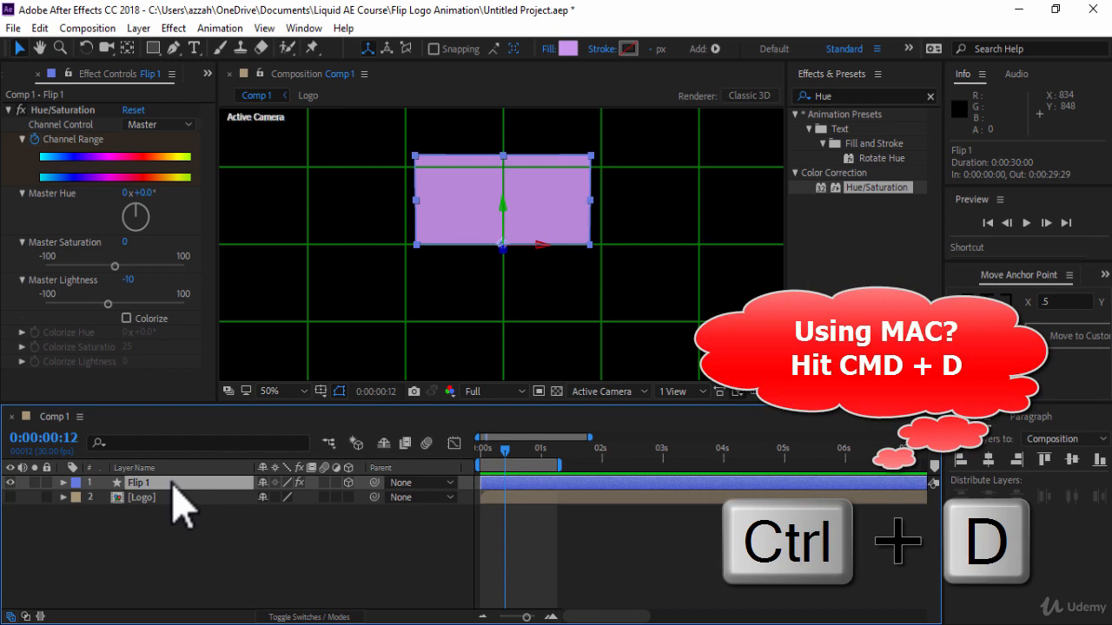
key("ctrl+d")
key("ctrl+d")
key("ctrl+d")
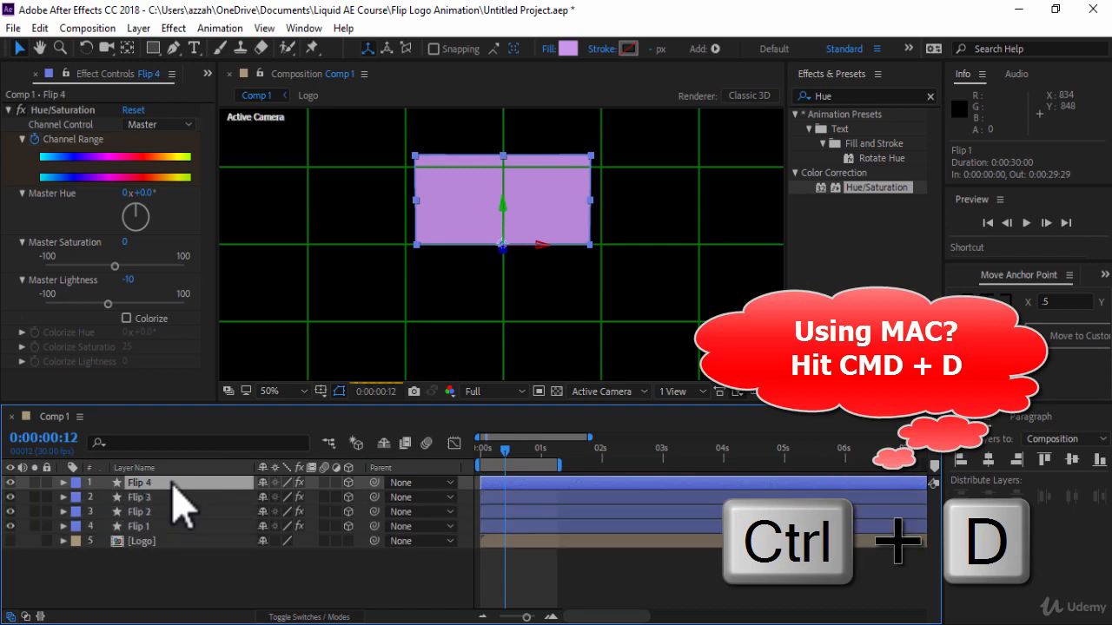
key("ctrl+d")
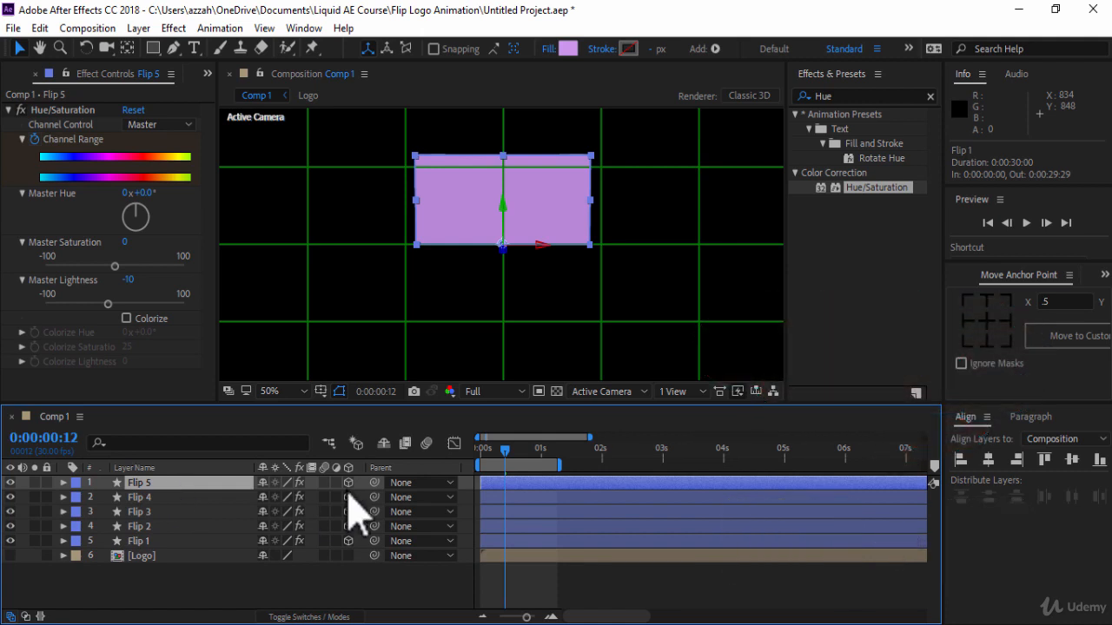
- Offset the Flip 2 layer so that it starts ten frames in, at 0:00:00:10
left_click_drag(504, 449, 447, 445)
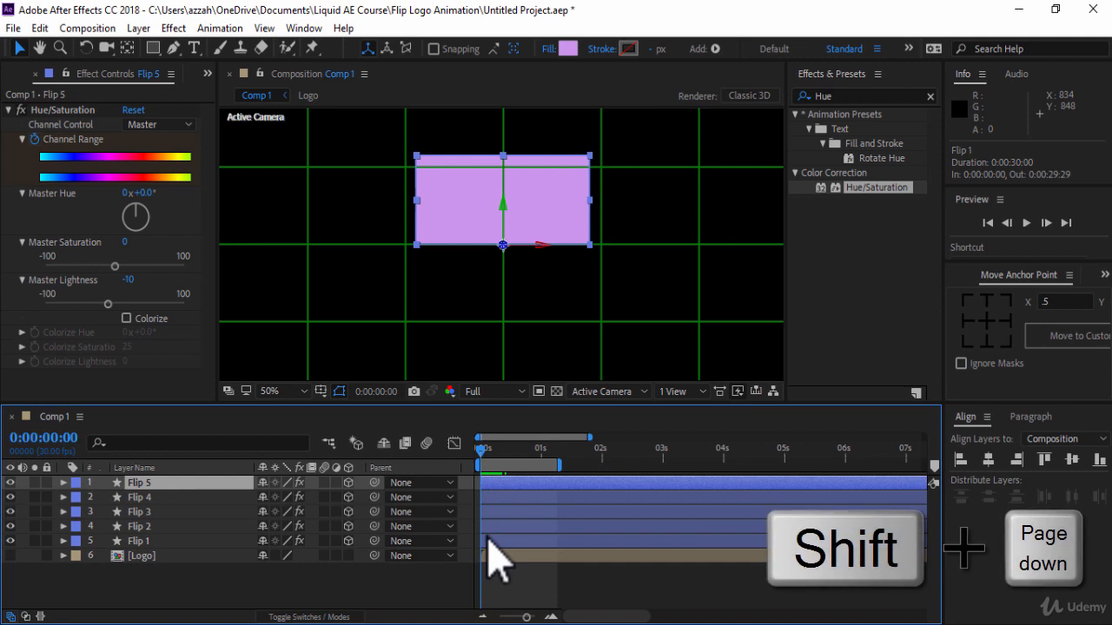
key("shift+Page_Down")
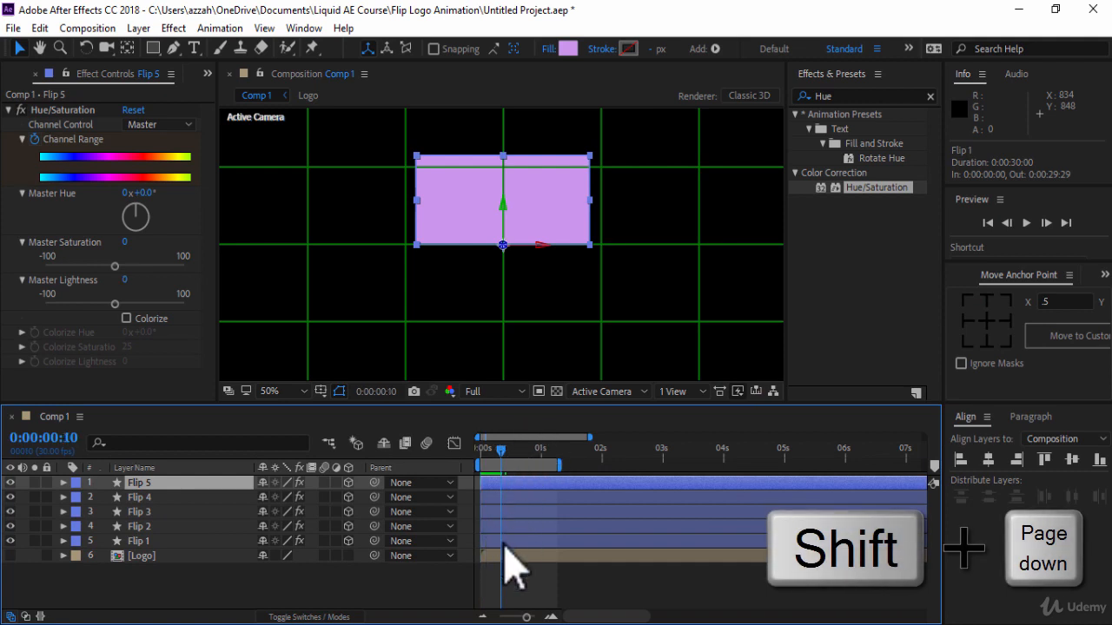
left_click(141, 526)
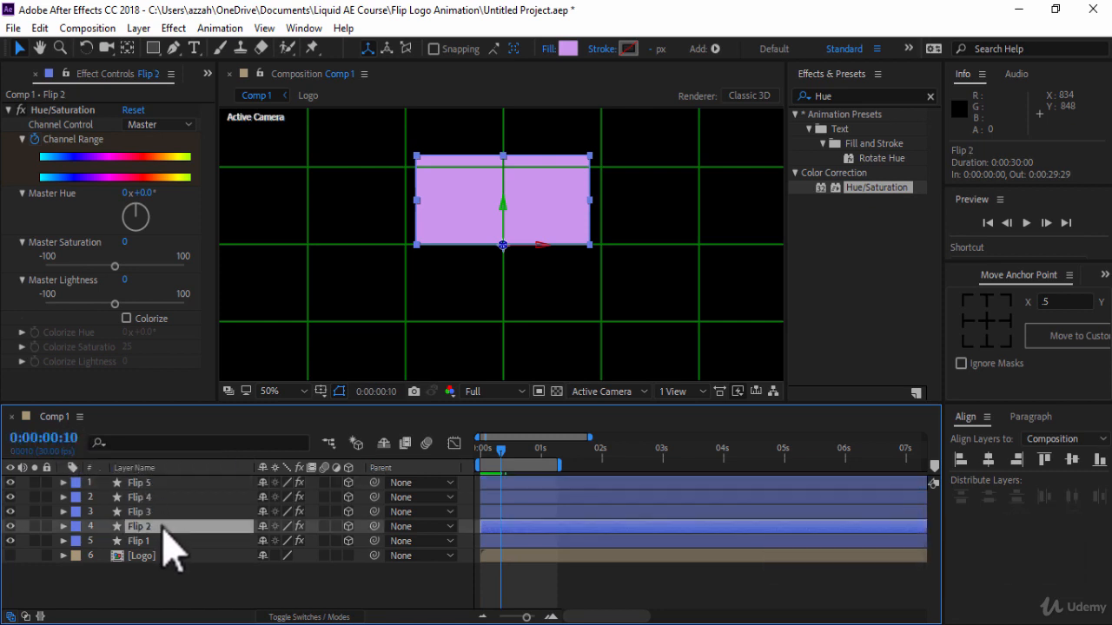
key("bracketleft")
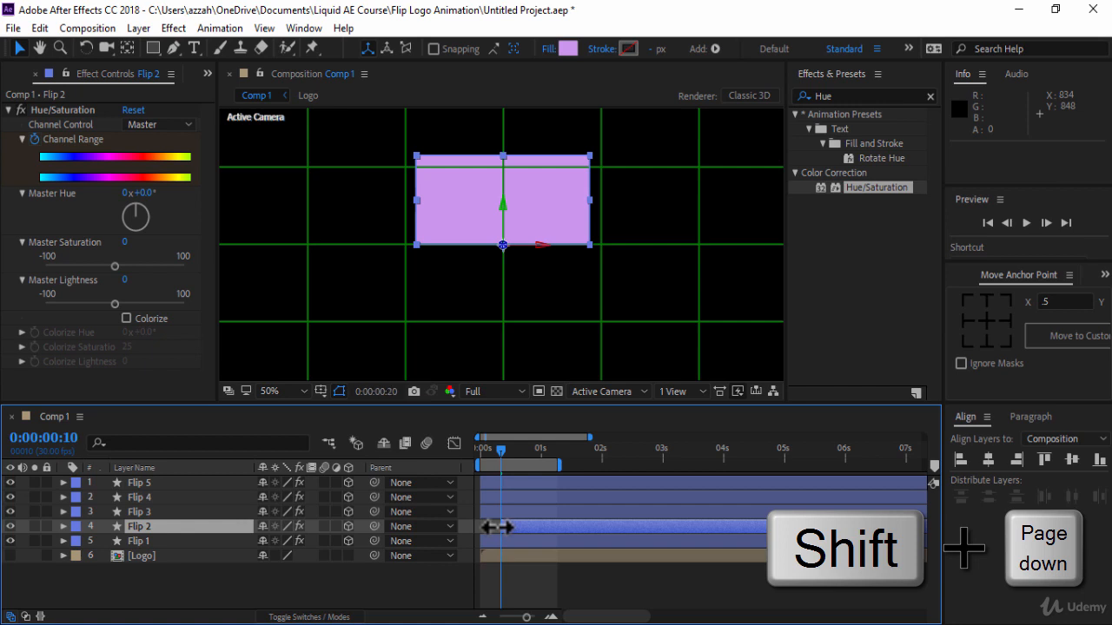
left_click_drag(498, 526, 500, 527)
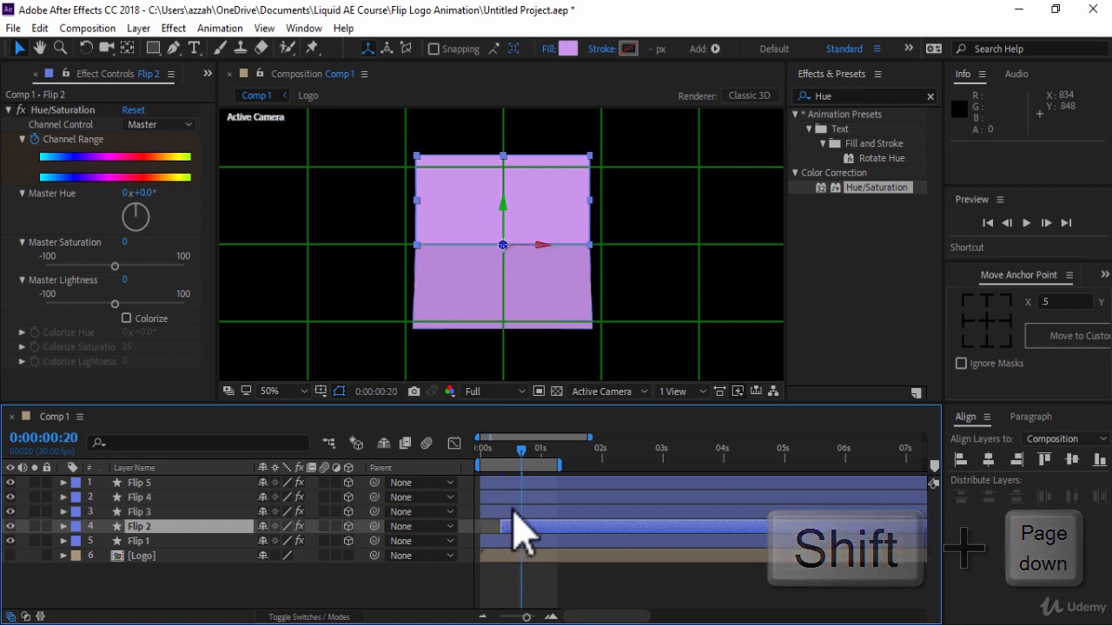
- Offset the Flip 3 layer to start at 0:00:00:20 and advance the current time to 0:00:01:00
left_click(512, 511)
key("bracketleft")
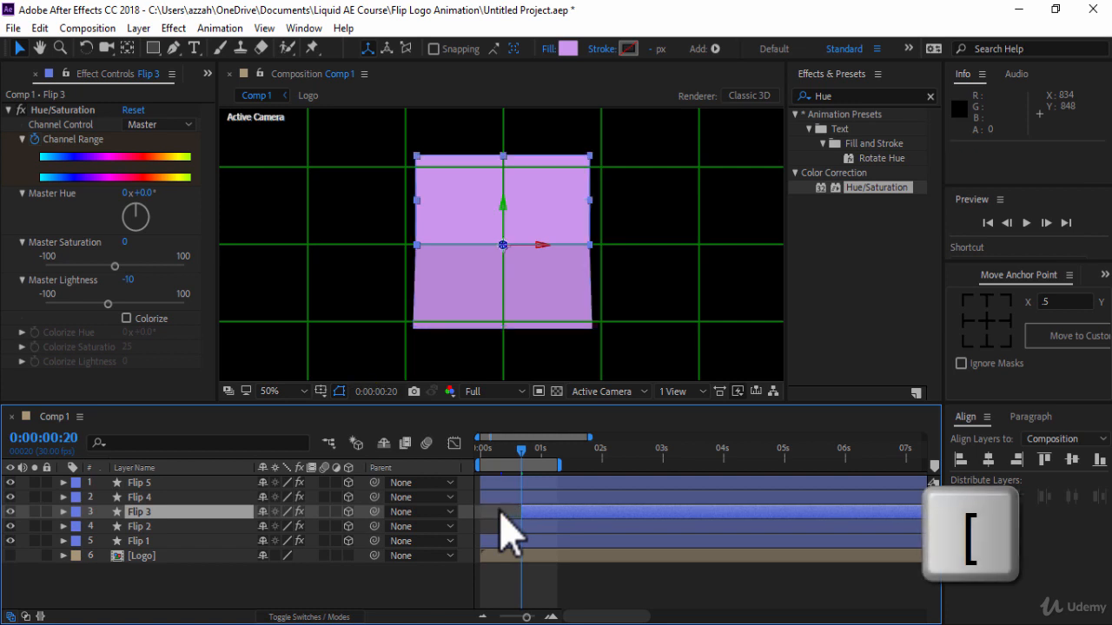
key("shift+Page_Down")
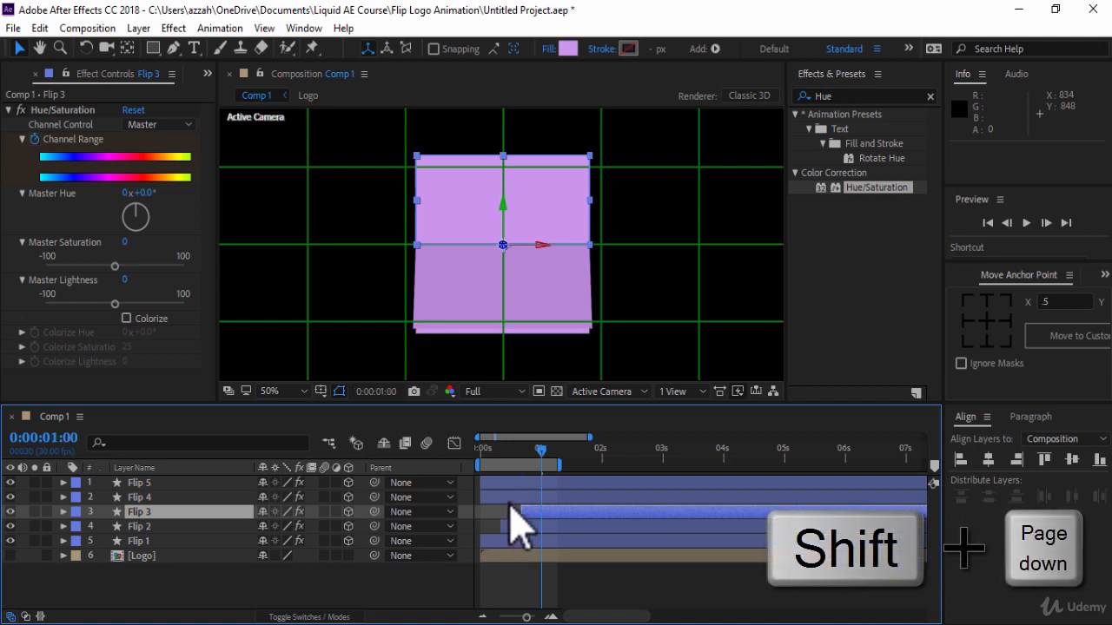
- Offset the Flip 4 layer to start at 0:00:01:00 and the Flip 5 layer to start at 0:00:01:10
left_click(524, 499)
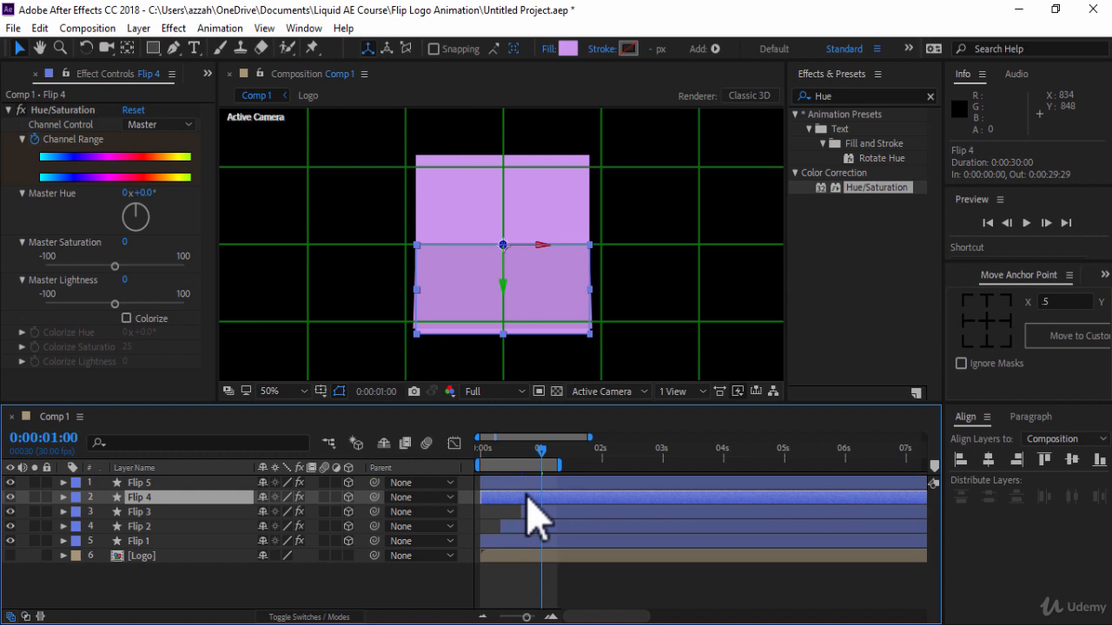
key("bracketleft")
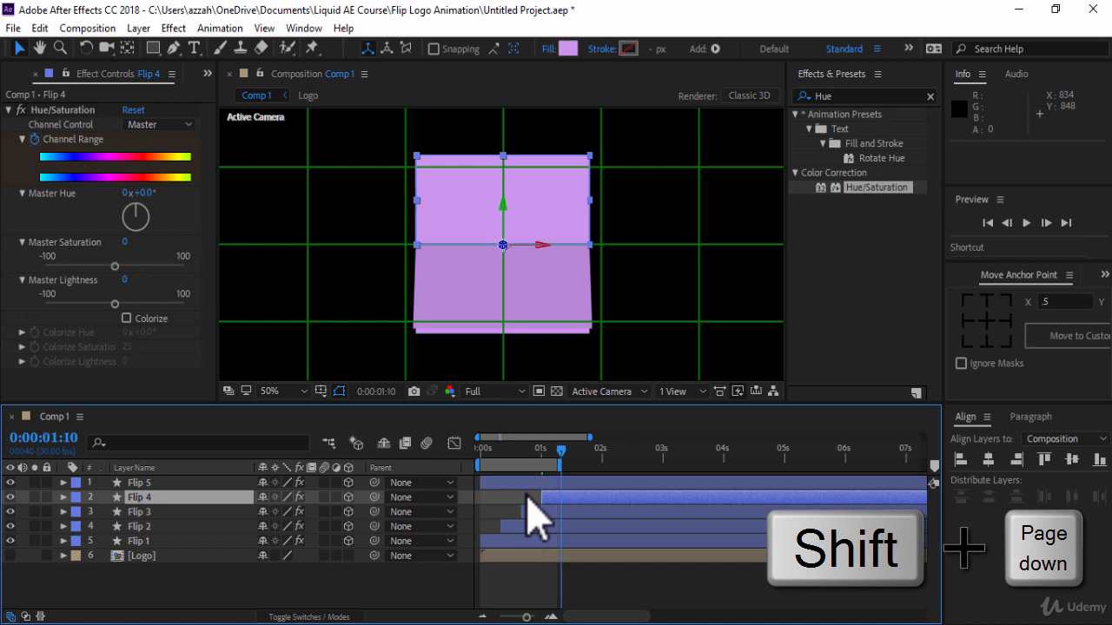
key("ctrl+Up")
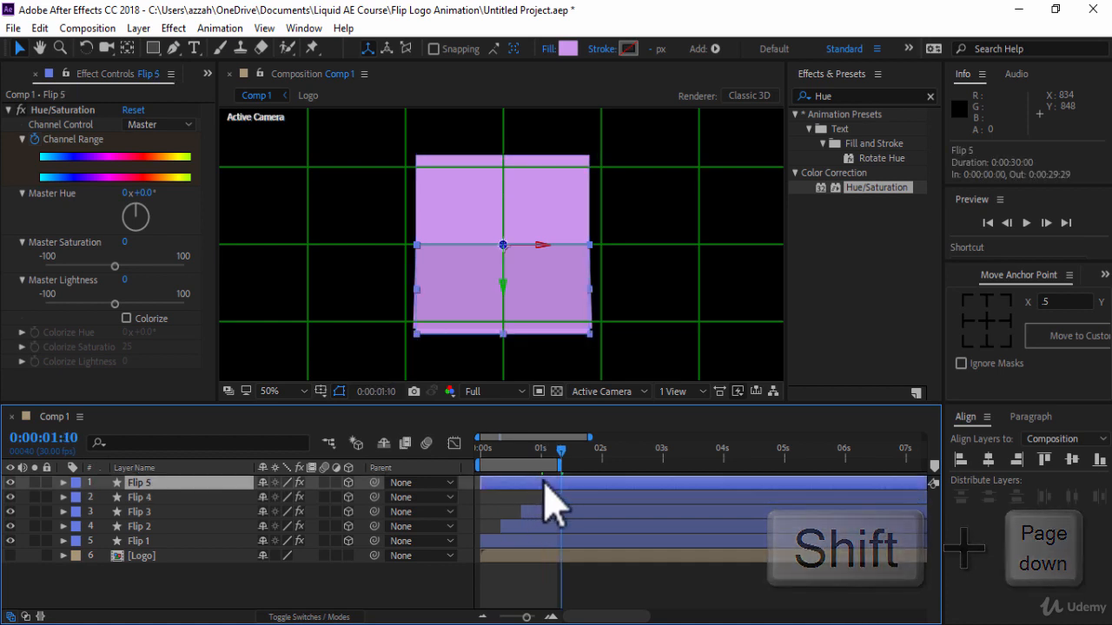
key("bracketleft")
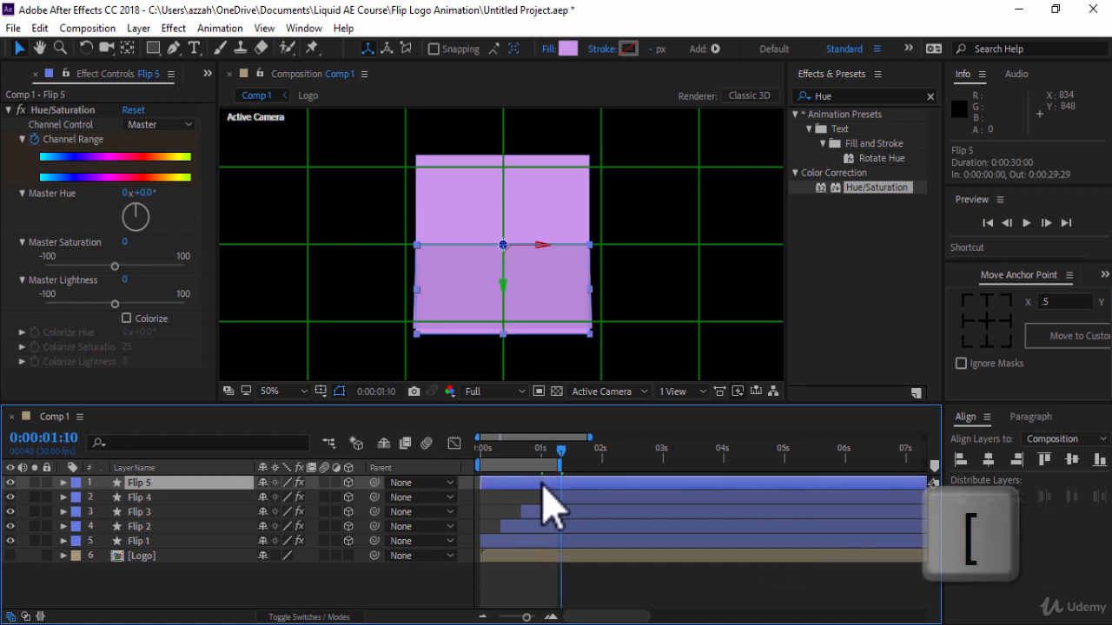
key("bracketleft")
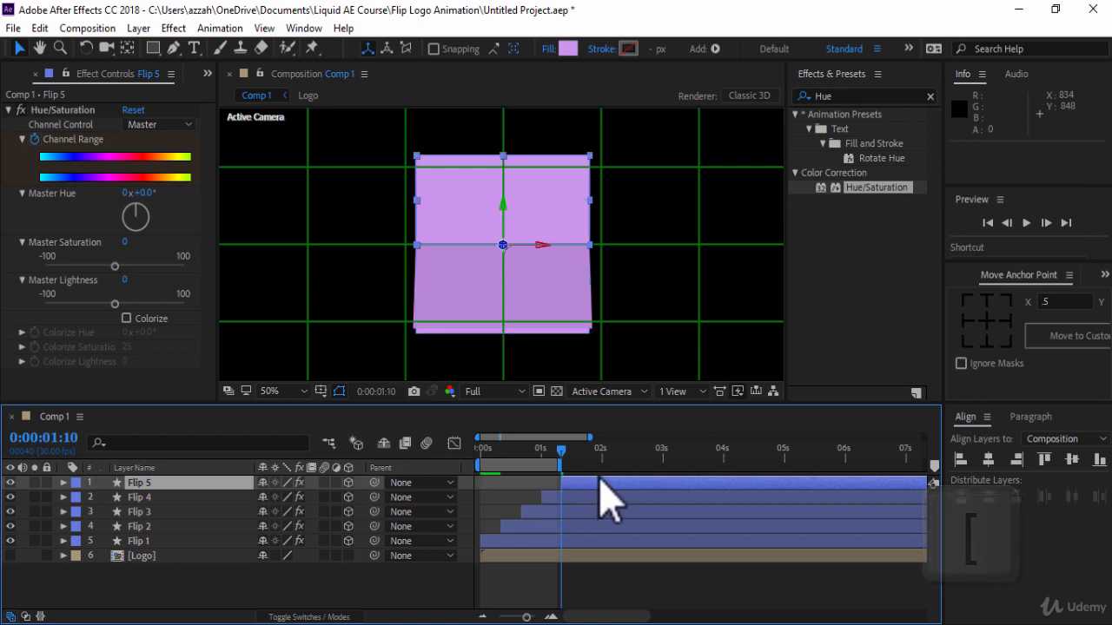
- Extend the end of the work area to 0:00:02:20 and preview the staggered animation from the start
left_click_drag(573, 463, 653, 463)
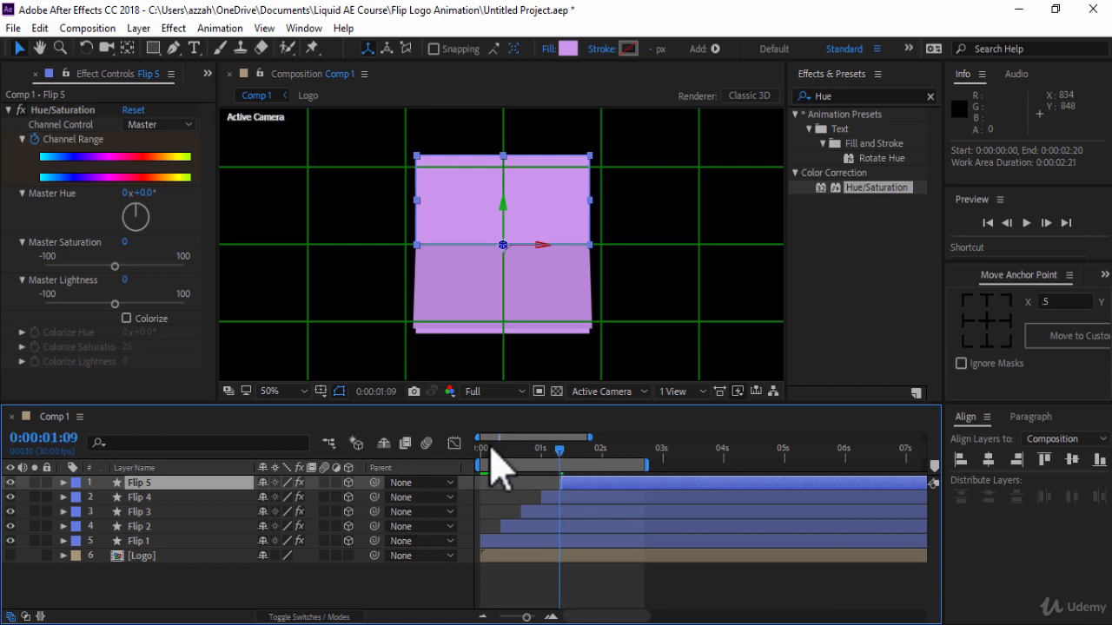
key("Home")
left_click(1026, 223)
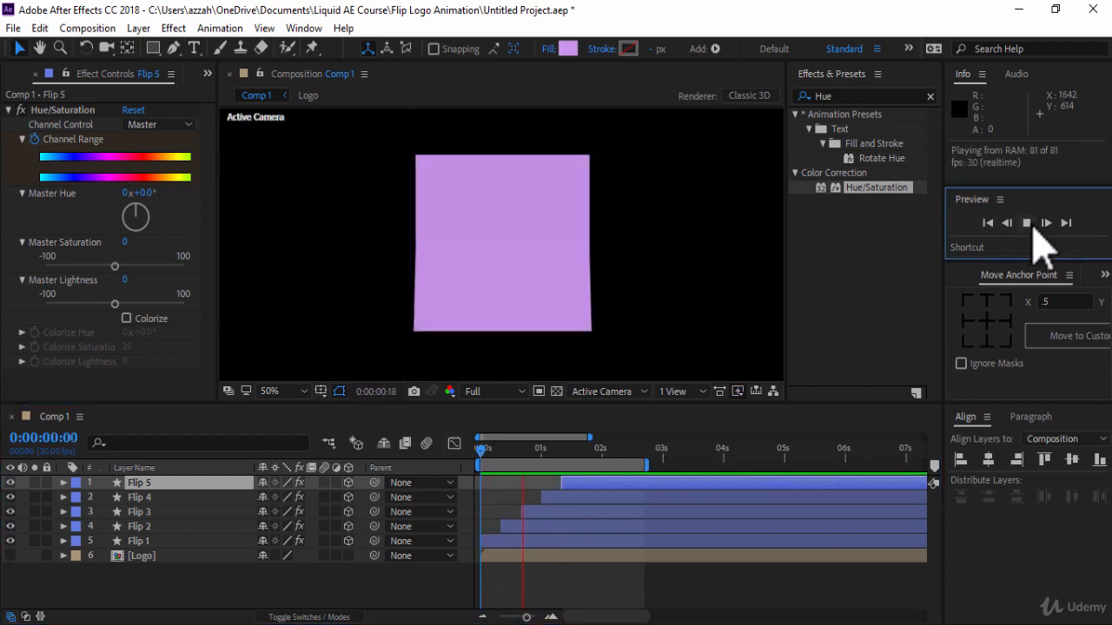